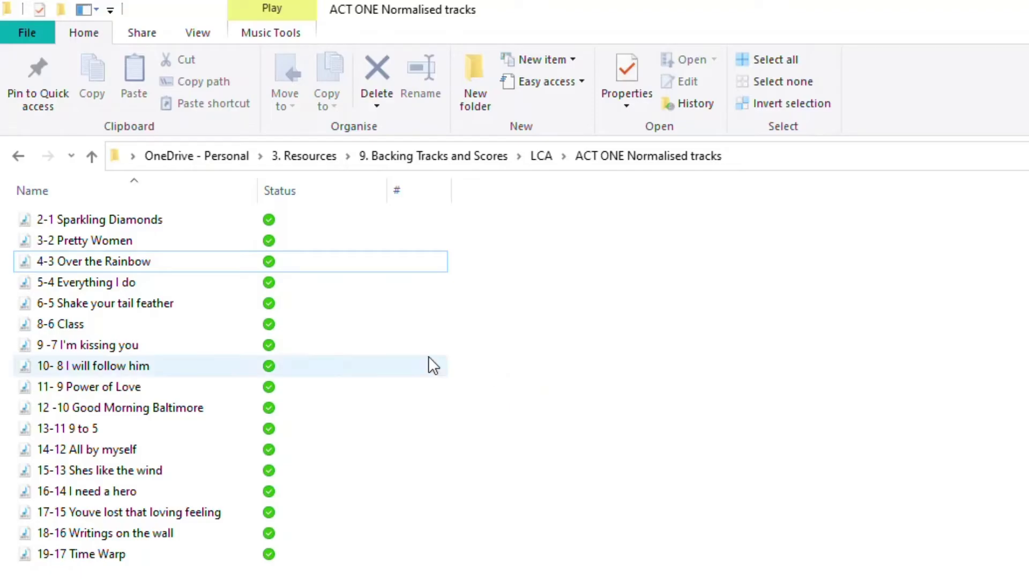
Look over the View options, then add Title and Album columns to the track list.
{"action": "left_click", "coordinate": [198, 32]}
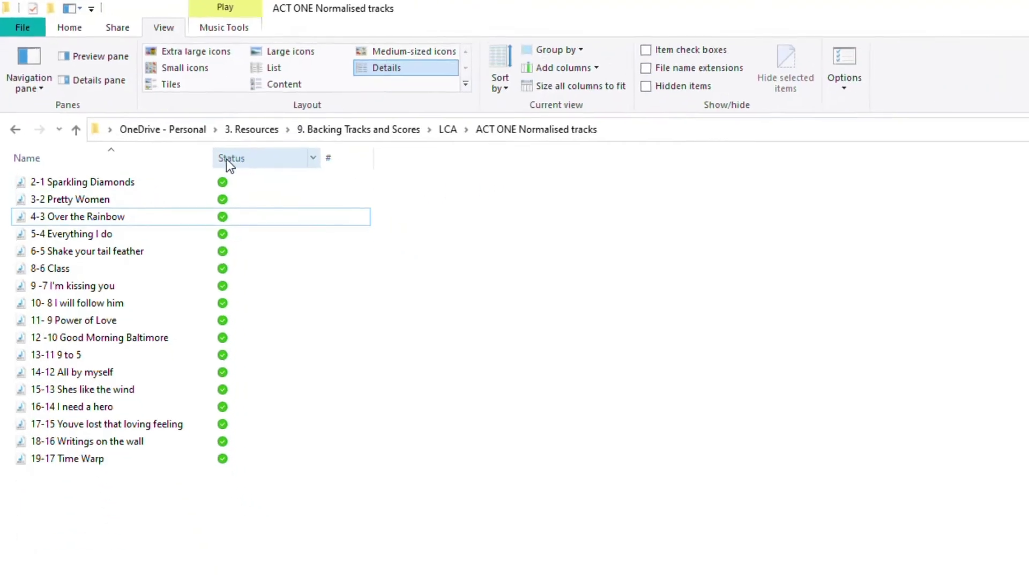
{"action": "left_click", "coordinate": [69, 27]}
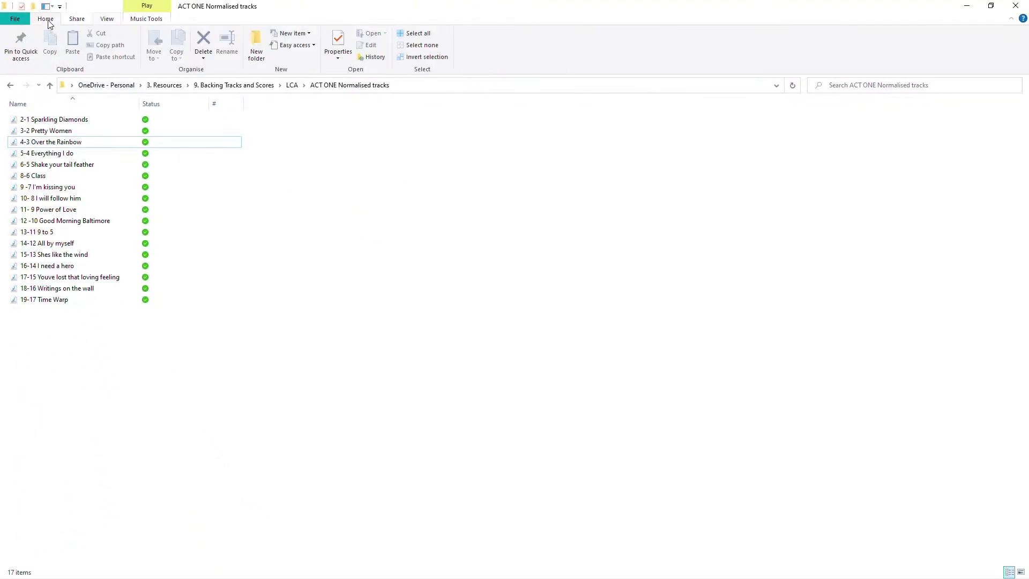
{"action": "right_click", "coordinate": [166, 108]}
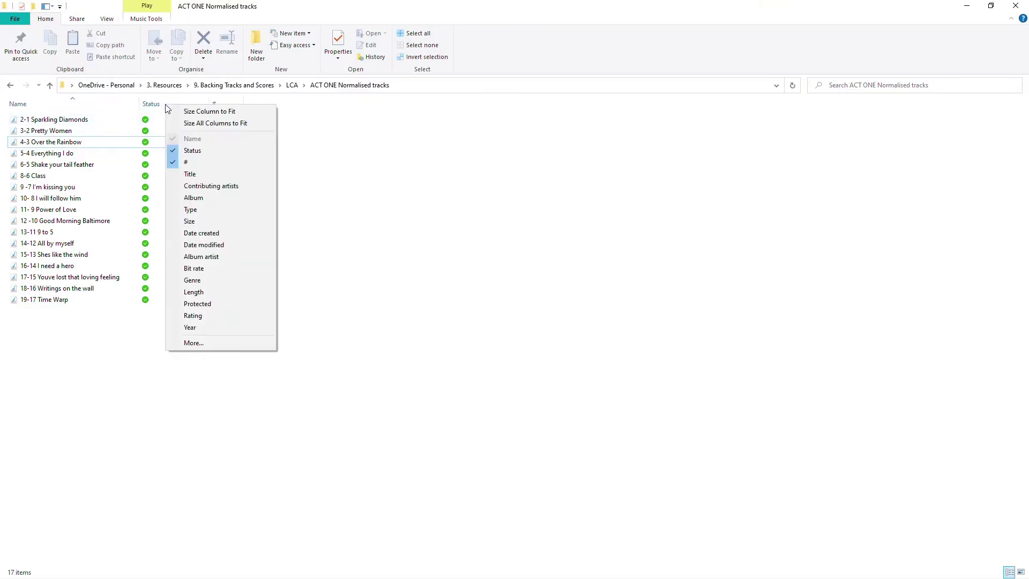
{"action": "left_click", "coordinate": [208, 173]}
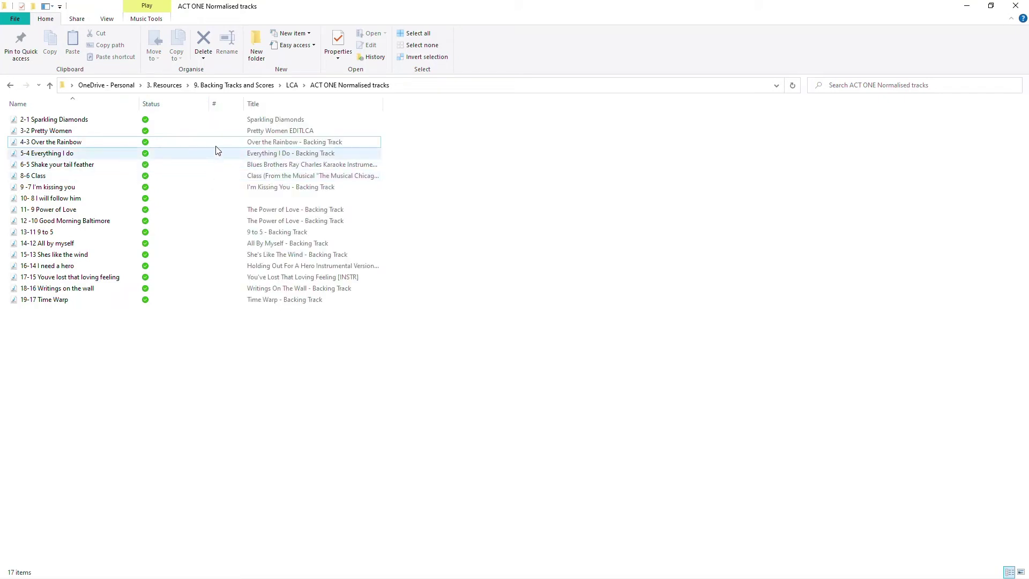
{"action": "right_click", "coordinate": [179, 106]}
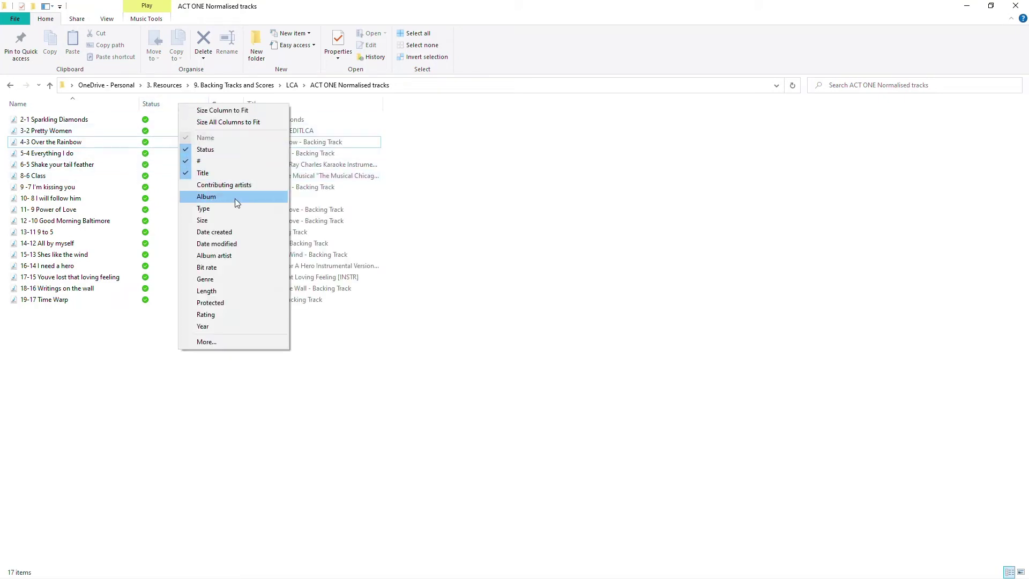
{"action": "left_click", "coordinate": [234, 198]}
Add Type, Size, Length and Genre columns to the track list.
{"action": "right_click", "coordinate": [199, 110]}
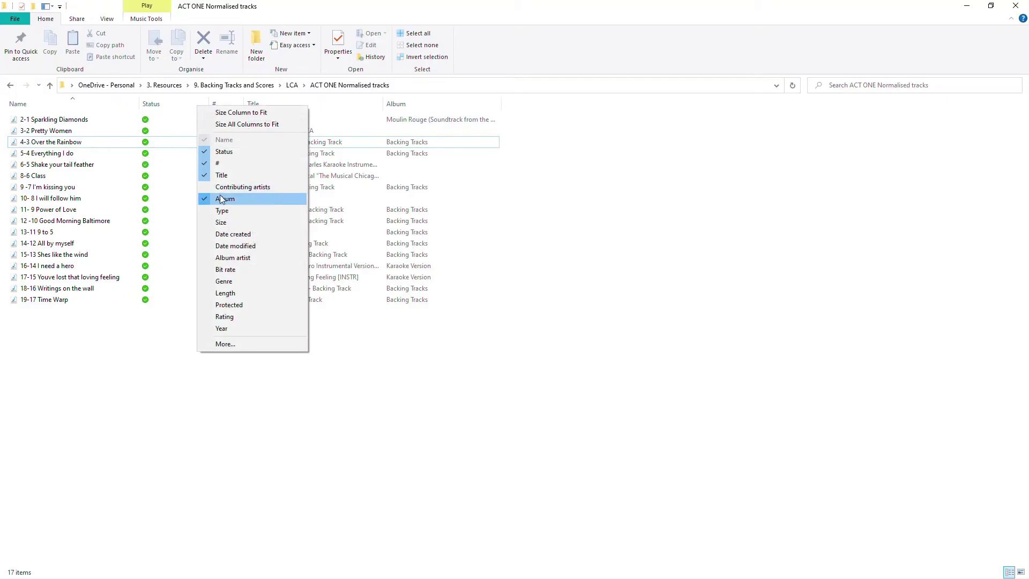
{"action": "left_click", "coordinate": [235, 210]}
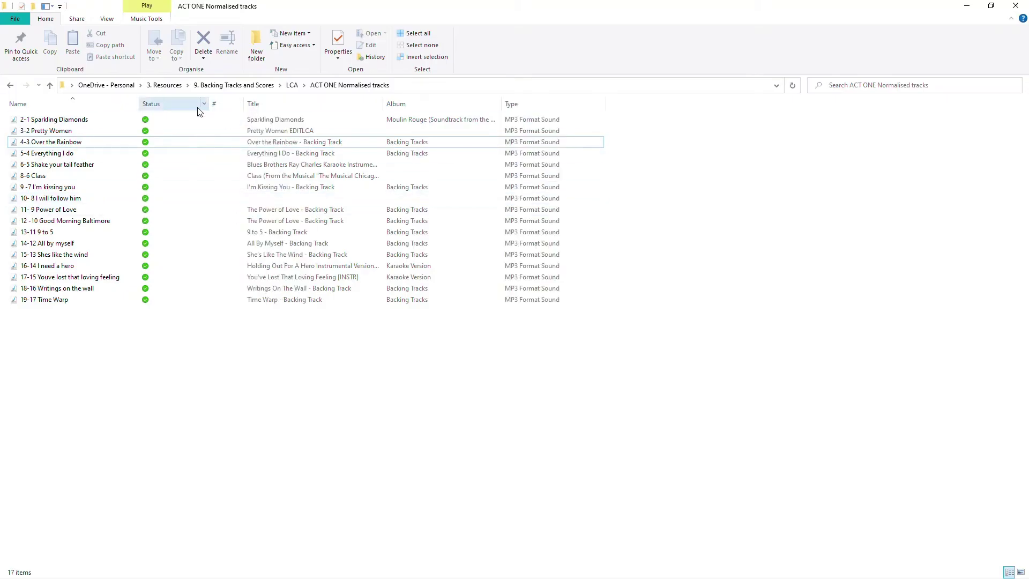
{"action": "right_click", "coordinate": [198, 108]}
{"action": "left_click", "coordinate": [240, 224]}
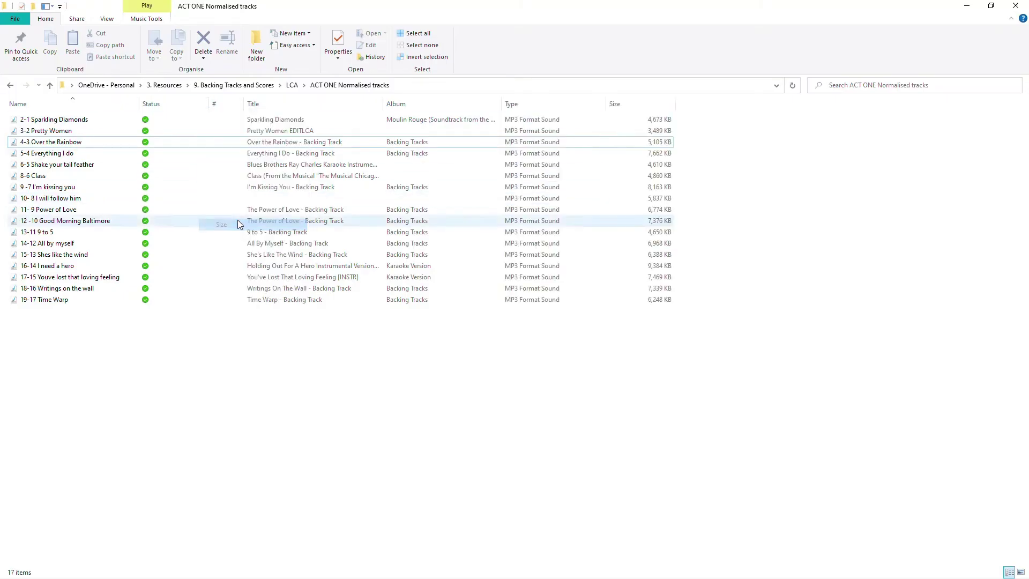
{"action": "right_click", "coordinate": [198, 110]}
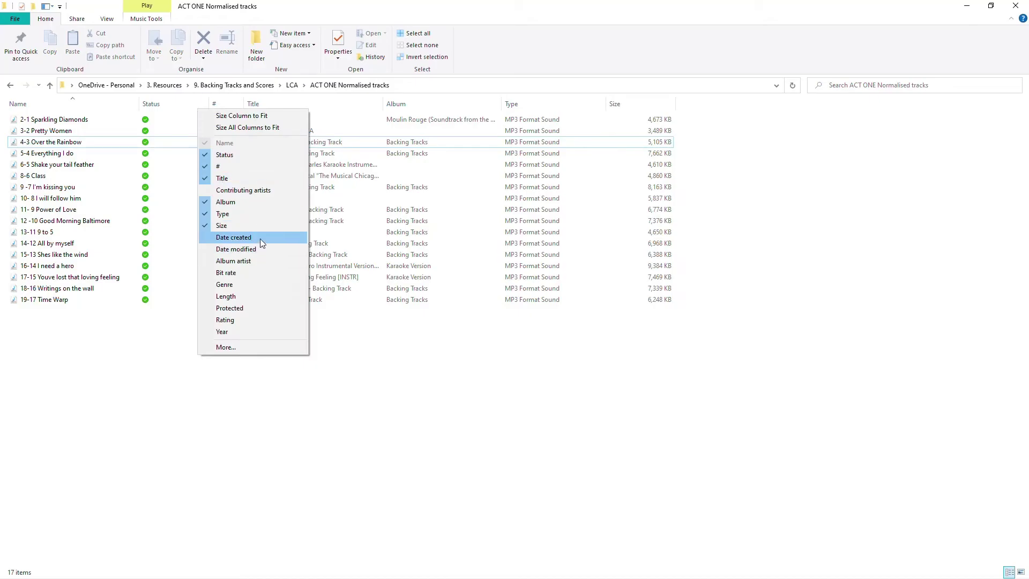
{"action": "left_click", "coordinate": [244, 297]}
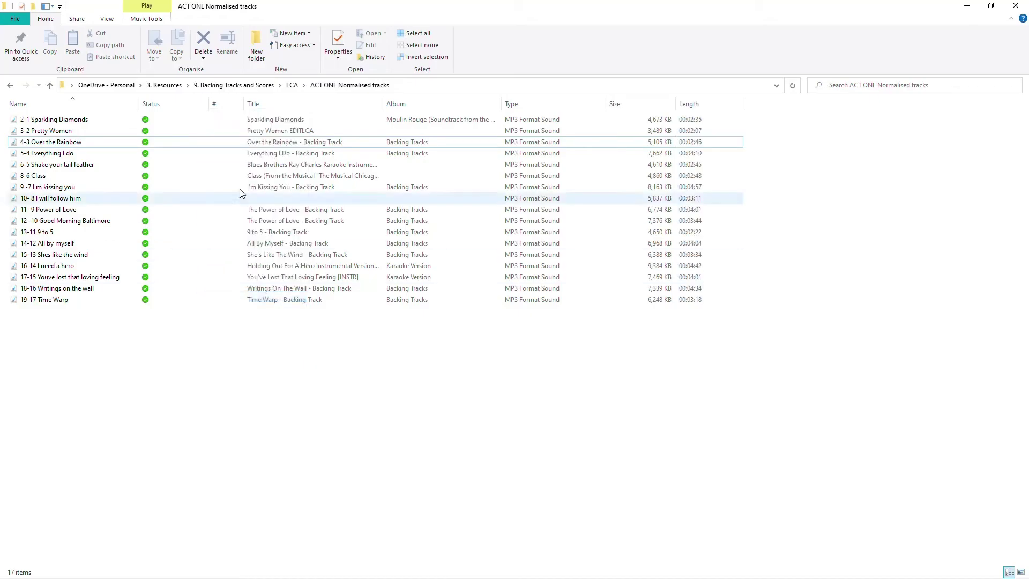
{"action": "right_click", "coordinate": [195, 104]}
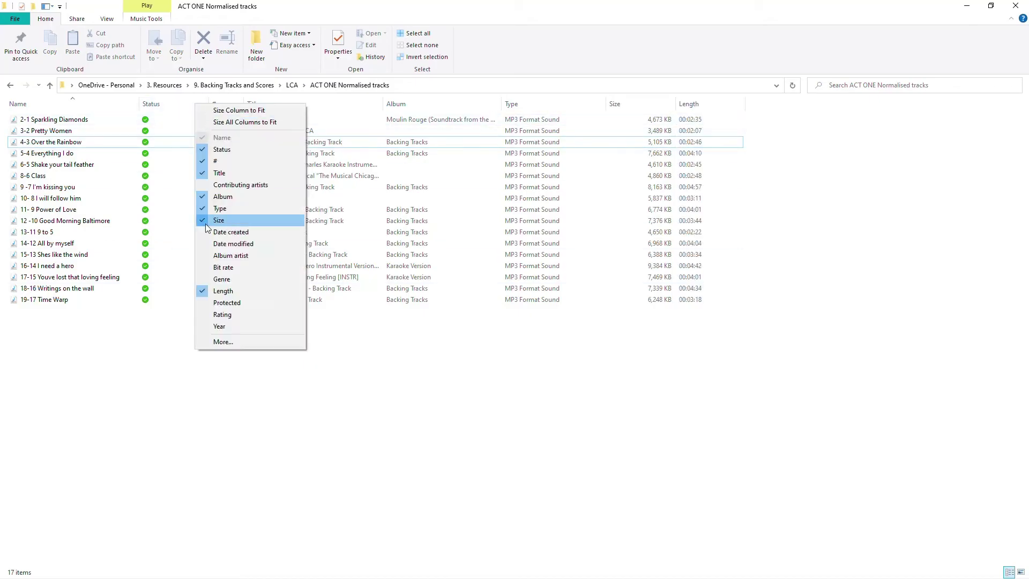
{"action": "left_click", "coordinate": [222, 279]}
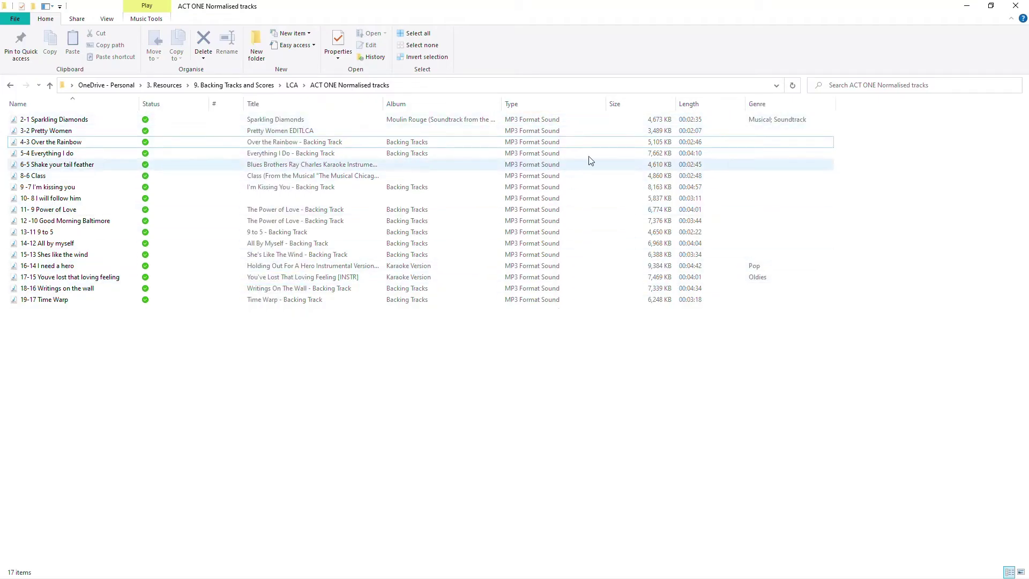
Move Size ahead of Title, widen the Title column, and play 6-5 Shake your tail feather.
{"action": "left_click_drag", "start_coordinate": [642, 108], "coordinate": [268, 109]}
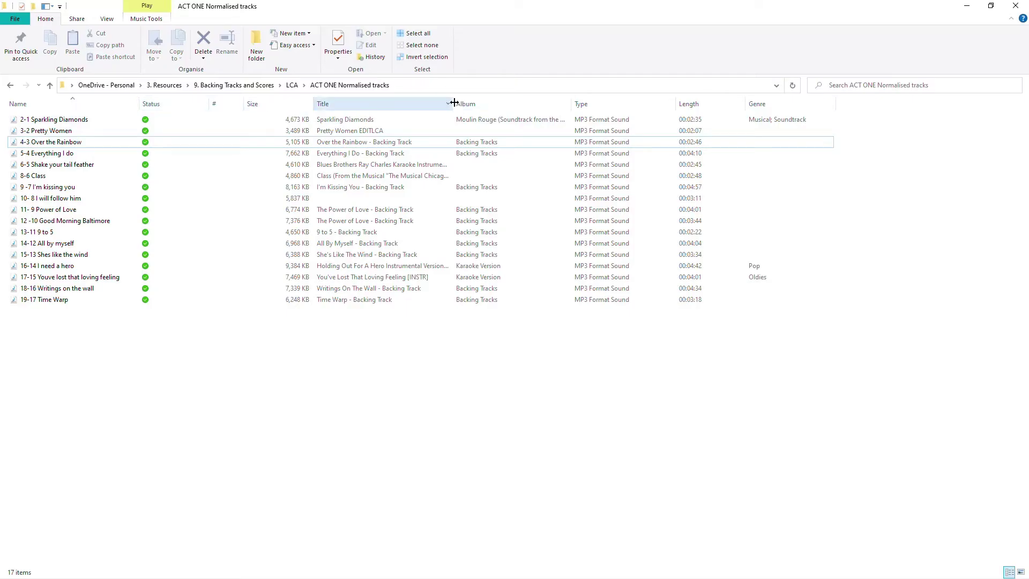
{"action": "left_click_drag", "start_coordinate": [453, 103], "coordinate": [479, 105]}
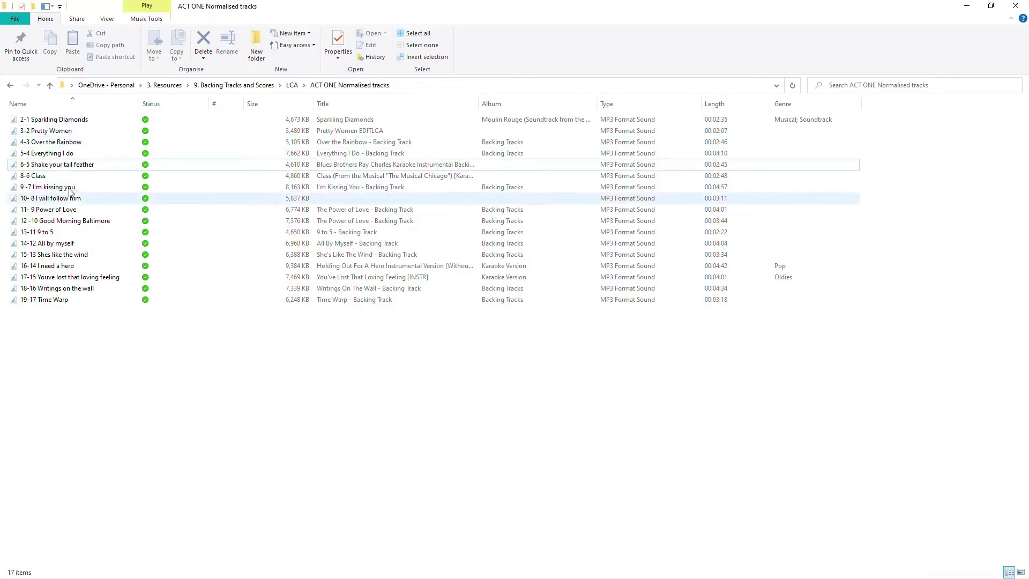
{"action": "left_click", "coordinate": [101, 169]}
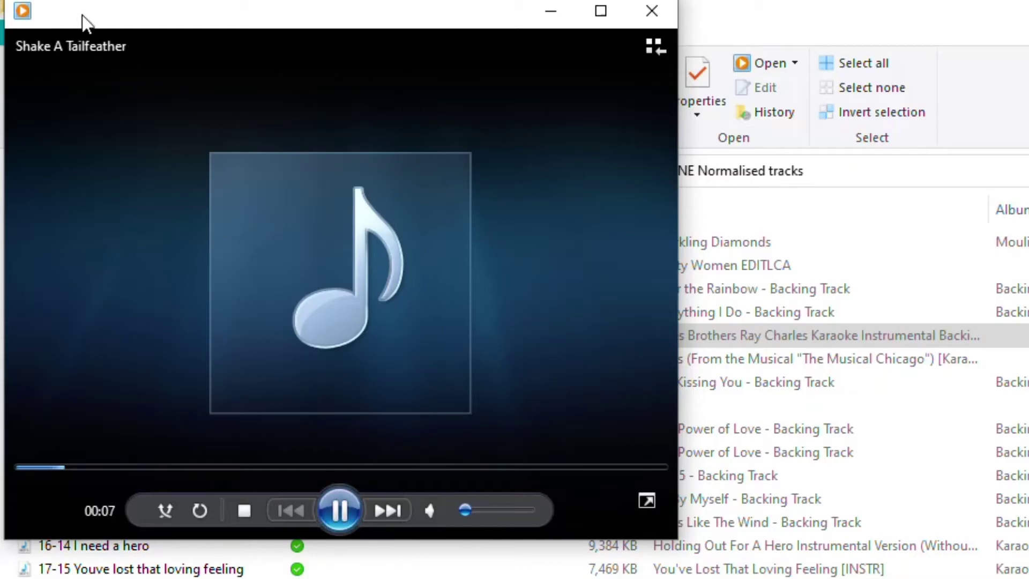
Pause the Shake A Tailfeather track in Windows Media Player and close the player.
{"action": "left_click", "coordinate": [321, 504]}
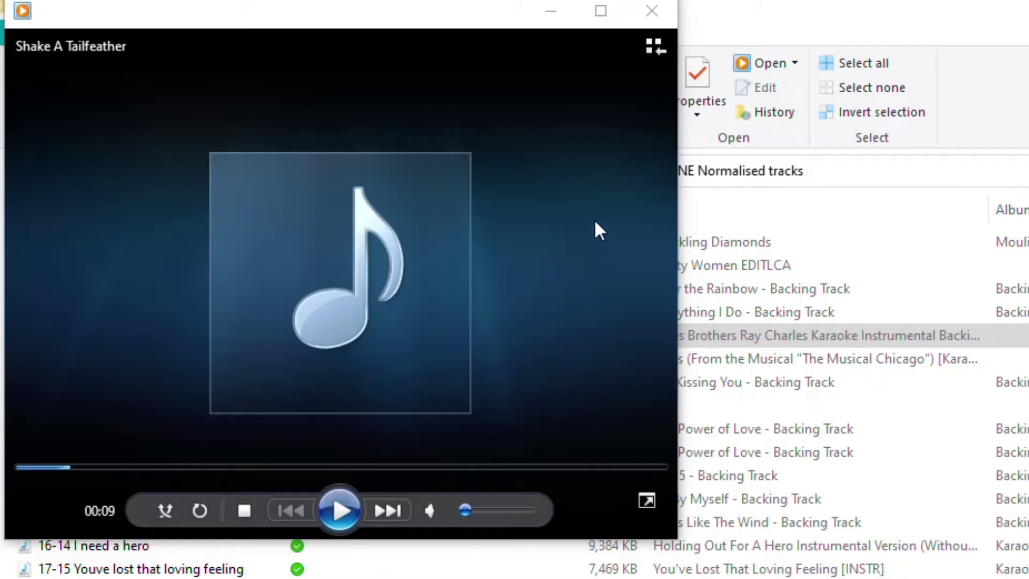
{"action": "left_click", "coordinate": [658, 8]}
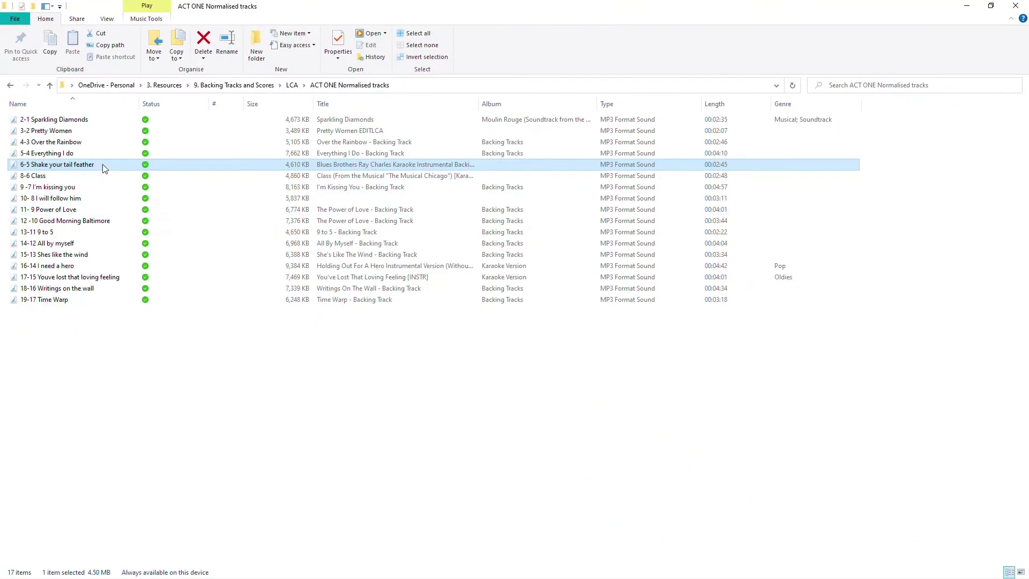
{"action": "left_click", "coordinate": [90, 168]}
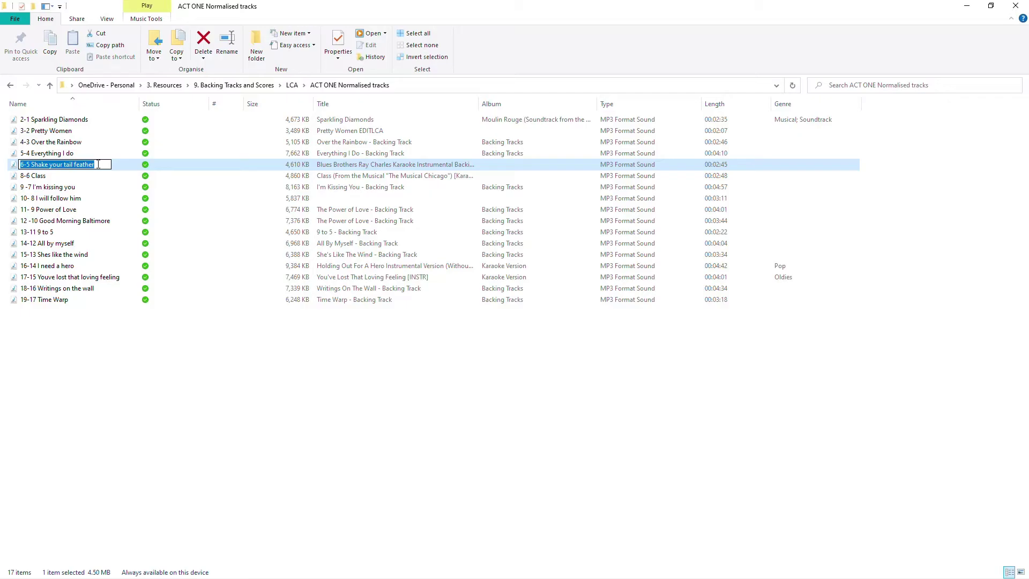
{"action": "left_click", "coordinate": [99, 164]}
{"action": "left_click", "coordinate": [114, 169]}
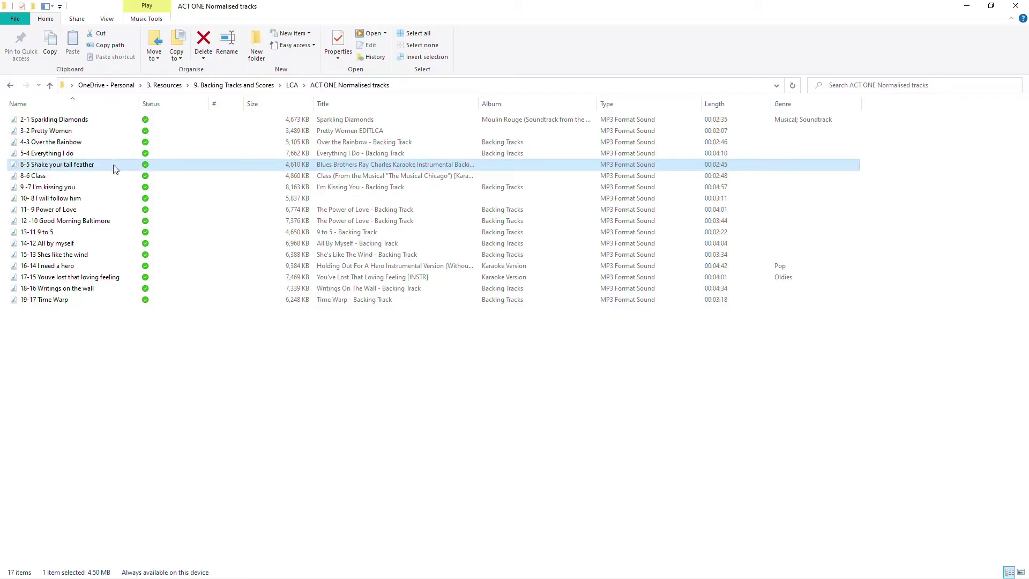
{"action": "right_click", "coordinate": [86, 169]}
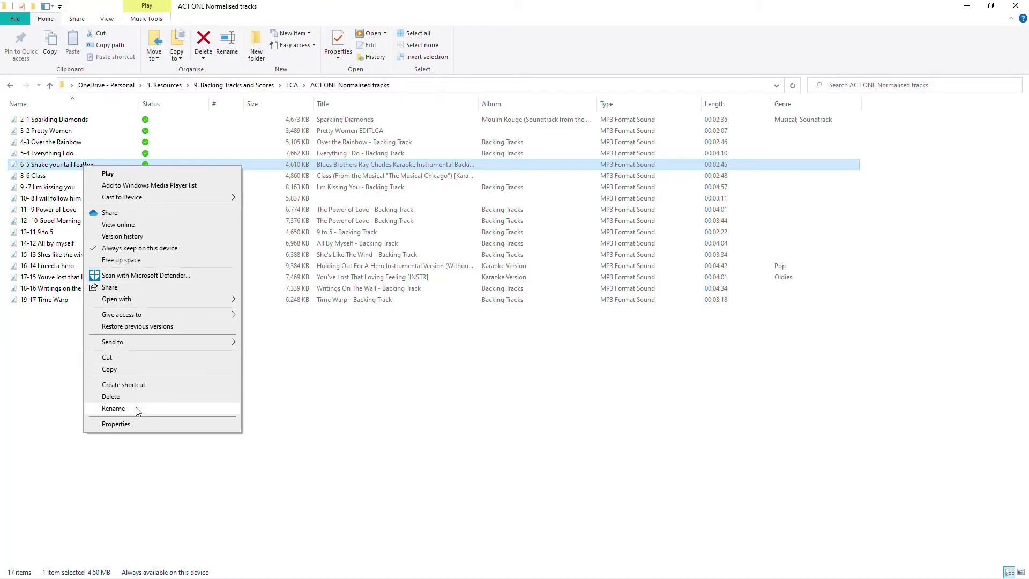
{"action": "left_click", "coordinate": [113, 408]}
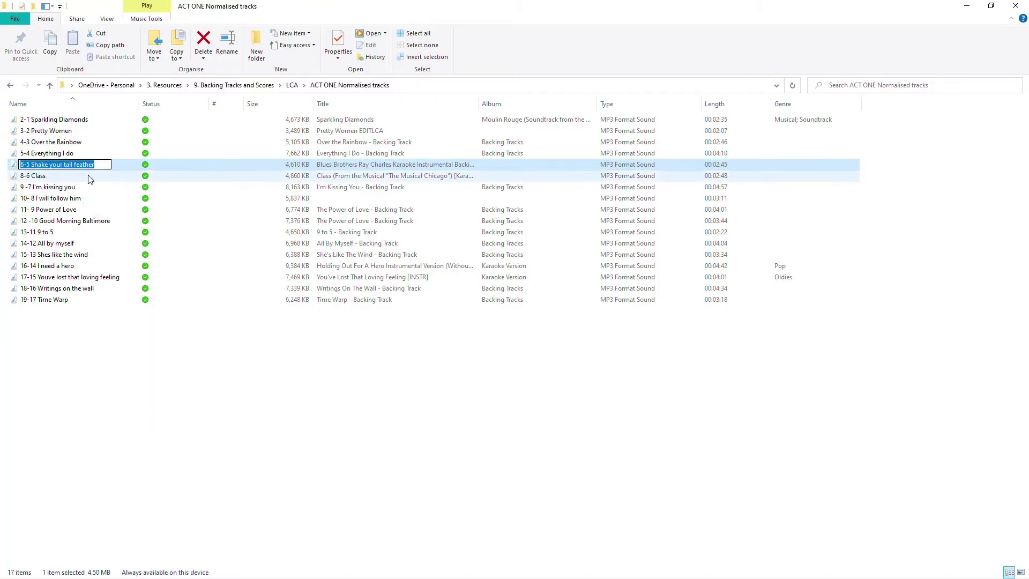
{"action": "left_click", "coordinate": [119, 168]}
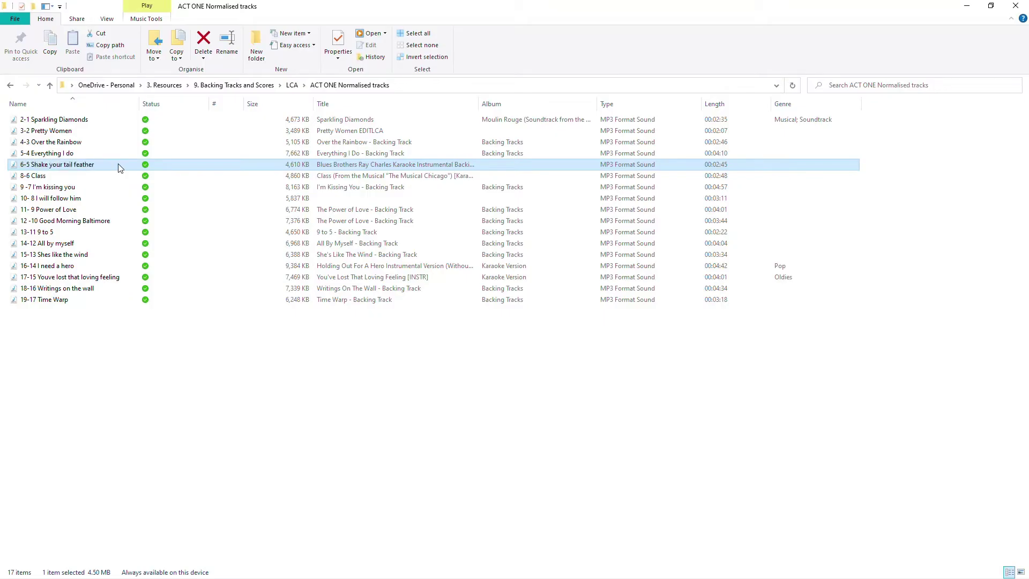
{"action": "right_click", "coordinate": [75, 167]}
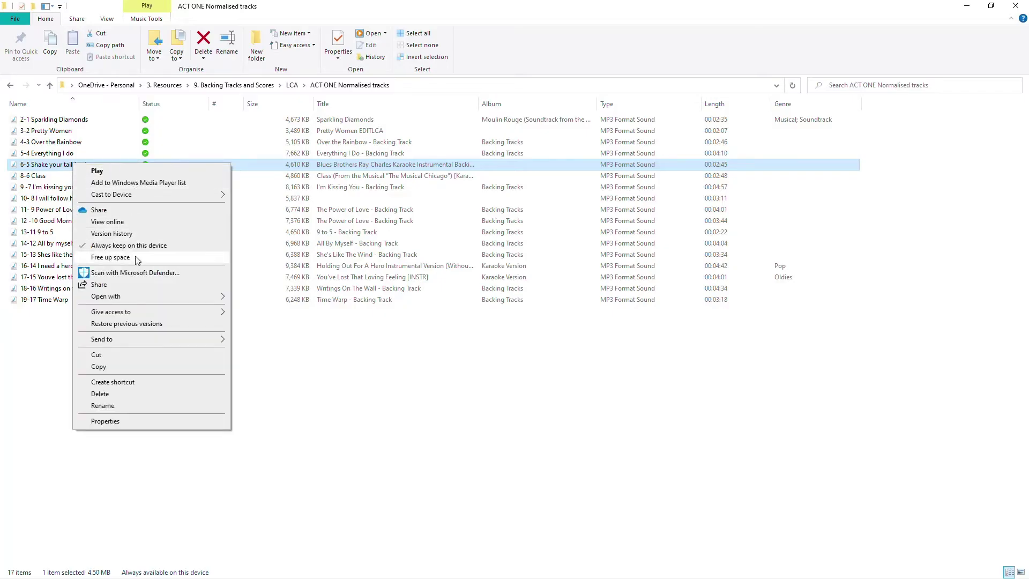
Open the Shake your tail feather track's Properties and show its Details tab.
{"action": "left_click", "coordinate": [133, 422]}
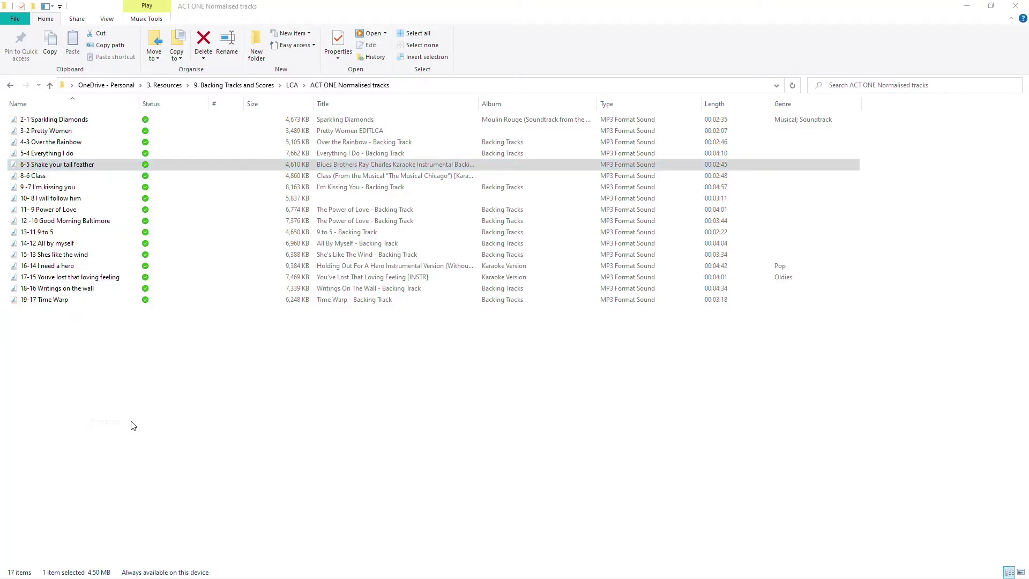
{"action": "left_click_drag", "start_coordinate": [188, 135], "coordinate": [223, 70]}
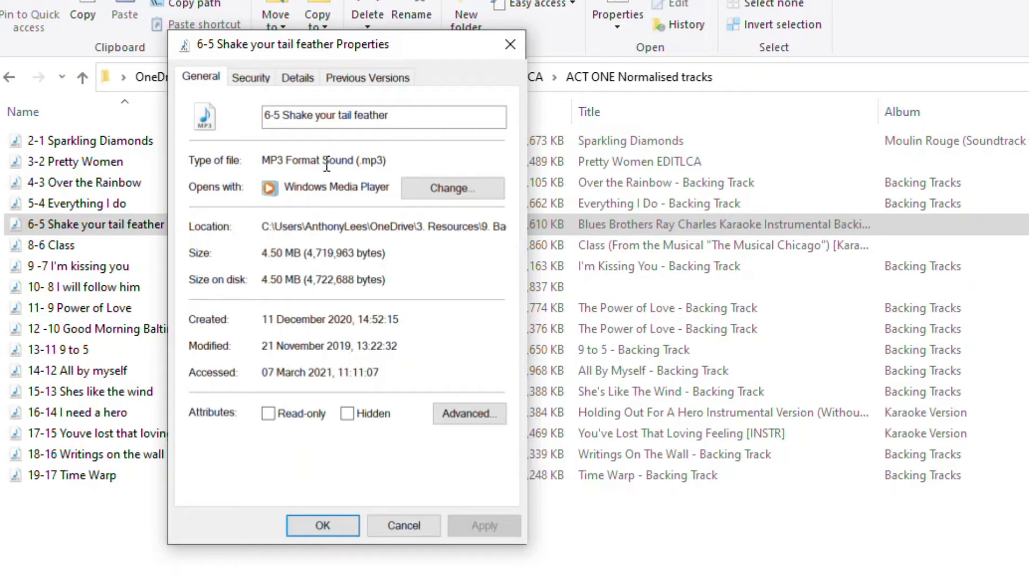
{"action": "left_click_drag", "start_coordinate": [392, 115], "coordinate": [321, 116]}
{"action": "left_click", "coordinate": [394, 118]}
{"action": "left_click", "coordinate": [301, 76]}
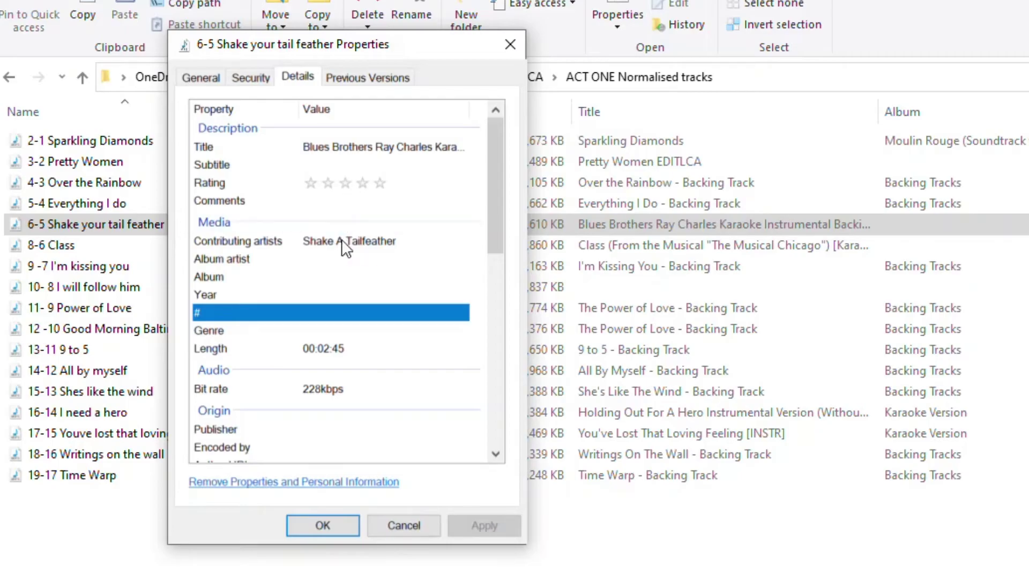
Review the Album artist, Album, Year, track number, Genre and Publisher fields, then close with OK.
{"action": "left_click", "coordinate": [332, 258]}
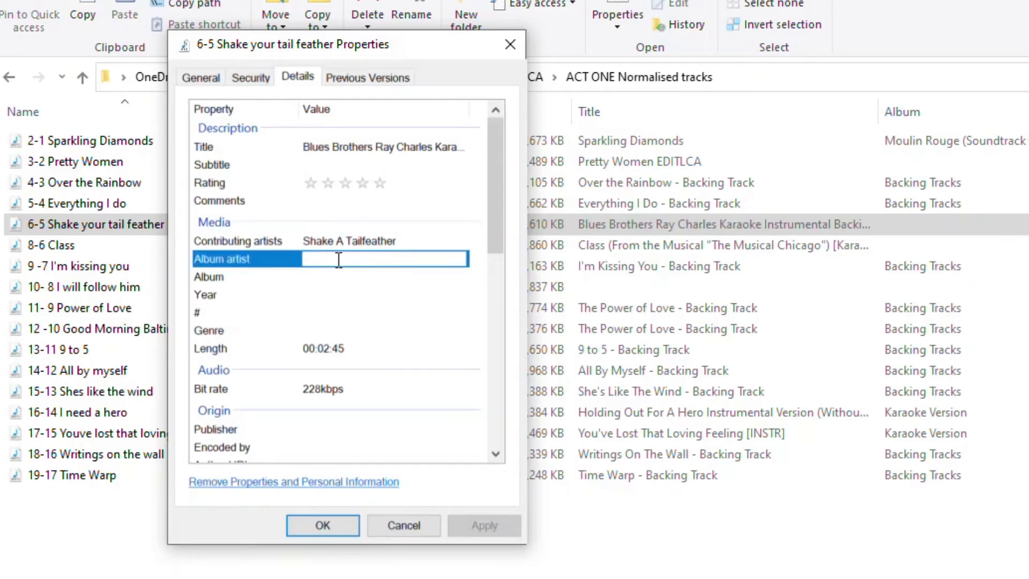
{"action": "left_click", "coordinate": [328, 277]}
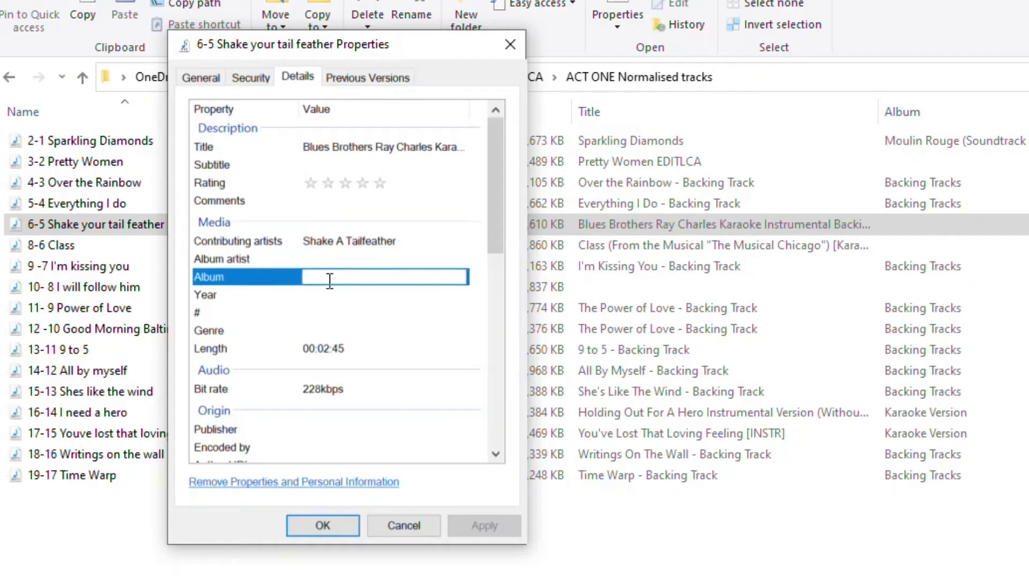
{"action": "left_click", "coordinate": [335, 295]}
{"action": "left_click", "coordinate": [333, 312]}
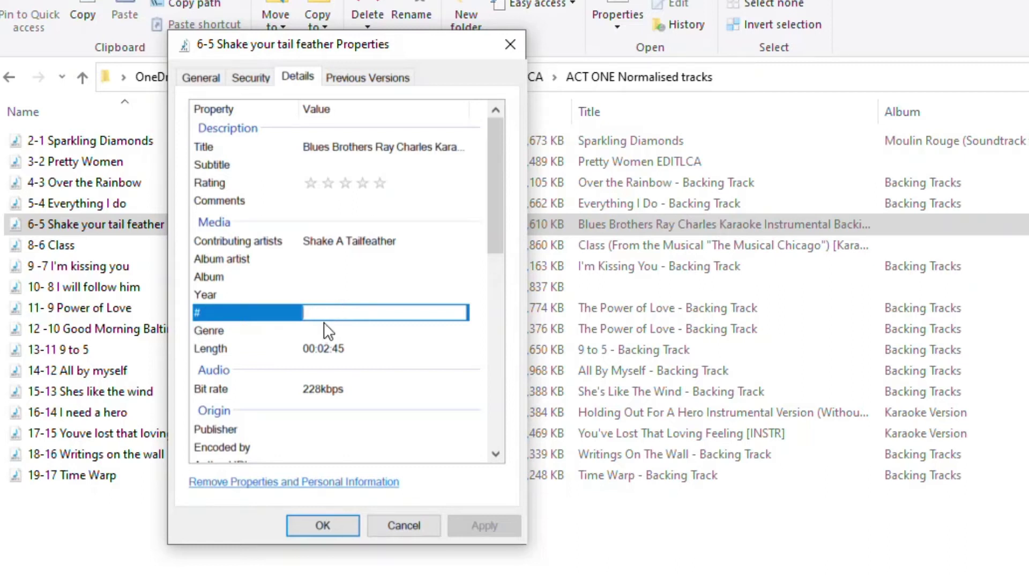
{"action": "left_click", "coordinate": [327, 329]}
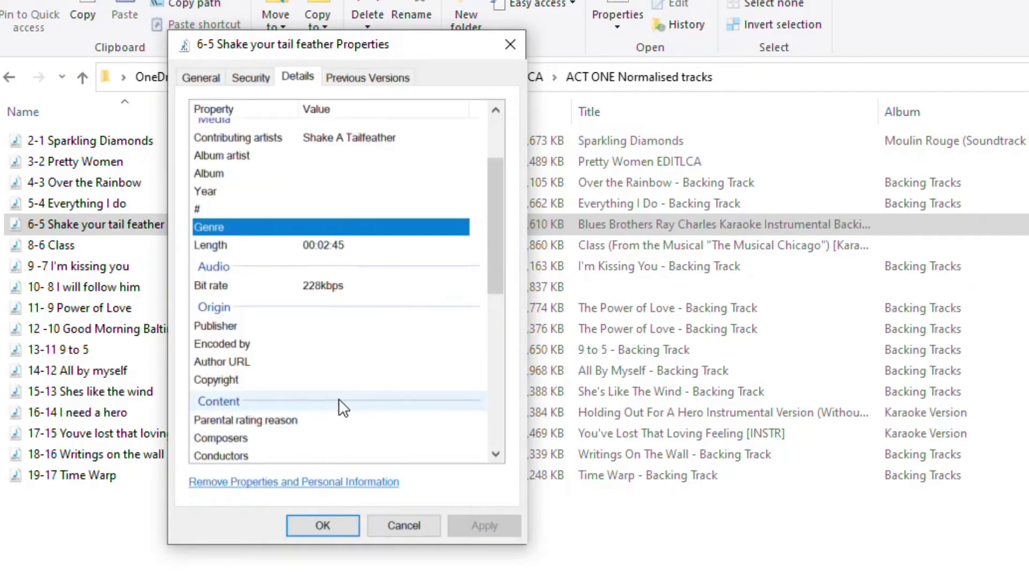
{"action": "scroll", "coordinate": [340, 292], "scroll_direction": "down", "scroll_amount": 1}
{"action": "left_click", "coordinate": [343, 279]}
{"action": "scroll", "coordinate": [348, 281], "scroll_direction": "down", "scroll_amount": 1}
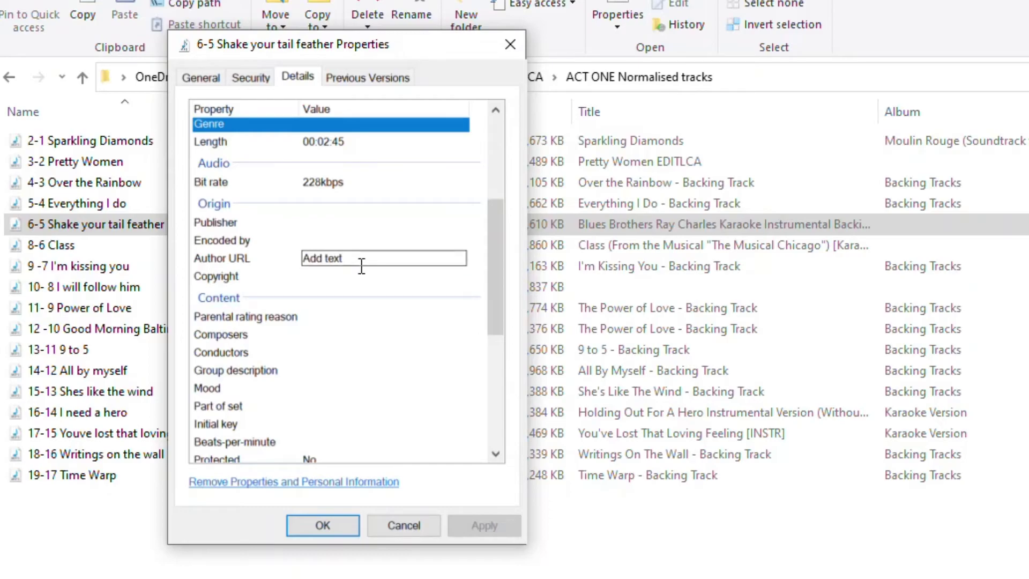
{"action": "scroll", "coordinate": [362, 267], "scroll_direction": "down", "scroll_amount": 1}
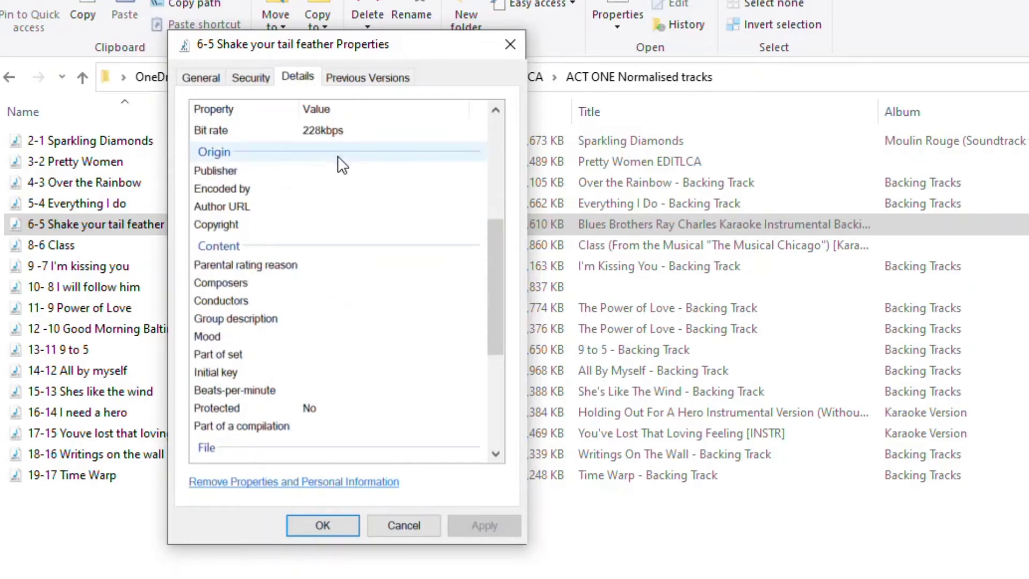
{"action": "left_click", "coordinate": [346, 525]}
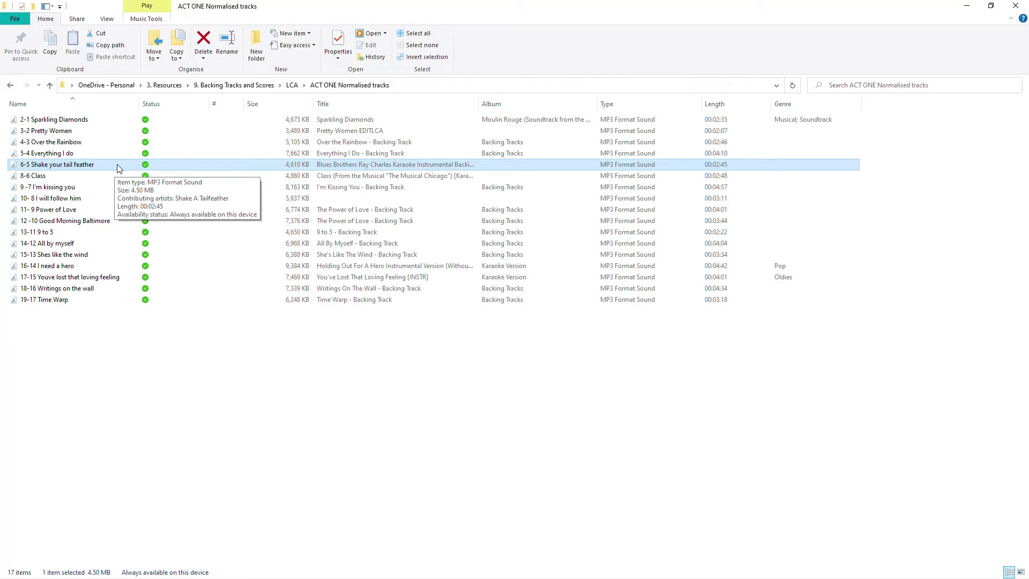
In Edge, view the mp3tag.app Mac site tab, then return to the mp3tag.de tab.
{"action": "key", "text": "alt+Tab"}
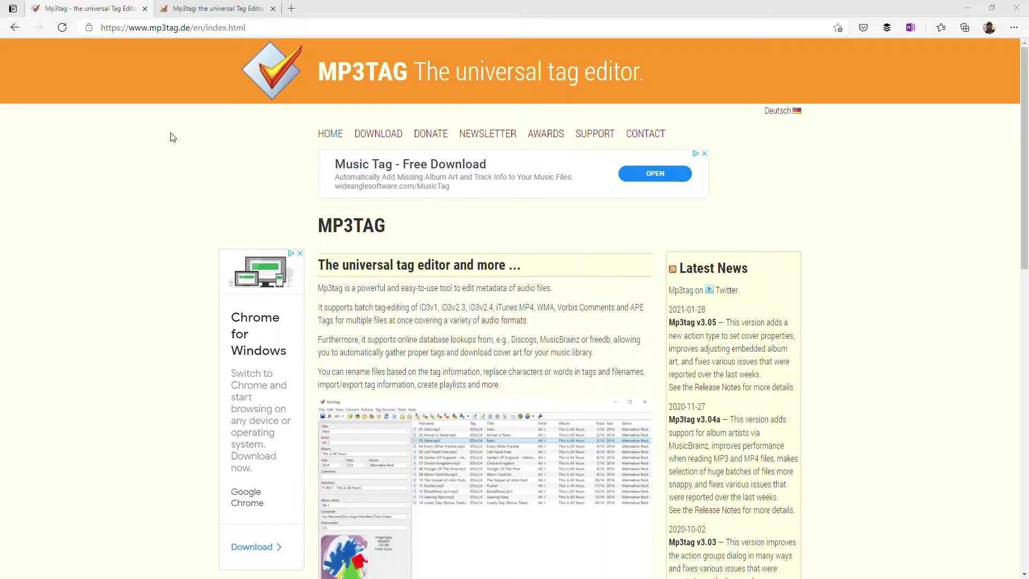
{"action": "left_click_drag", "start_coordinate": [129, 27], "coordinate": [191, 27]}
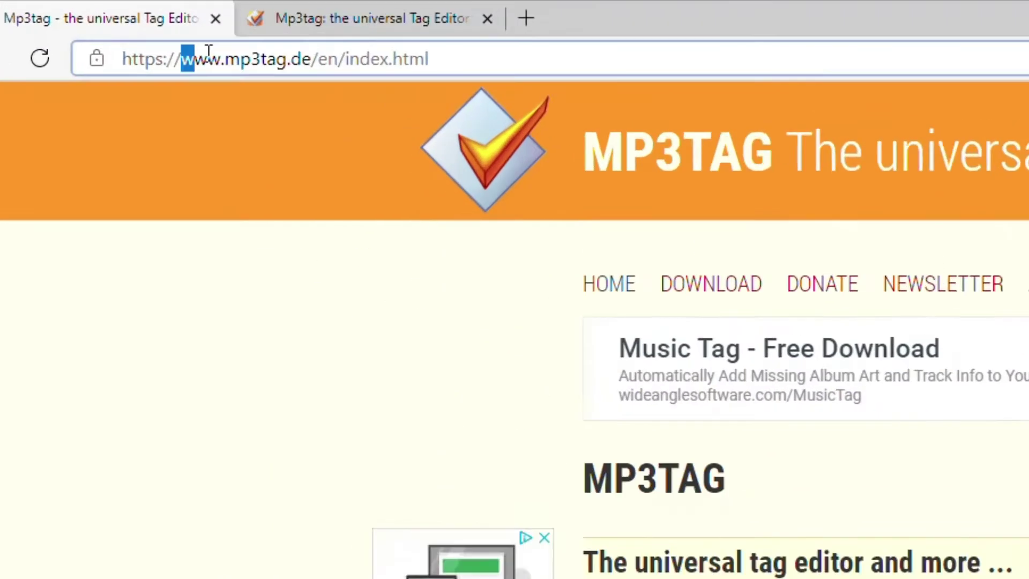
{"action": "left_click_drag", "start_coordinate": [424, 83], "coordinate": [424, 83]}
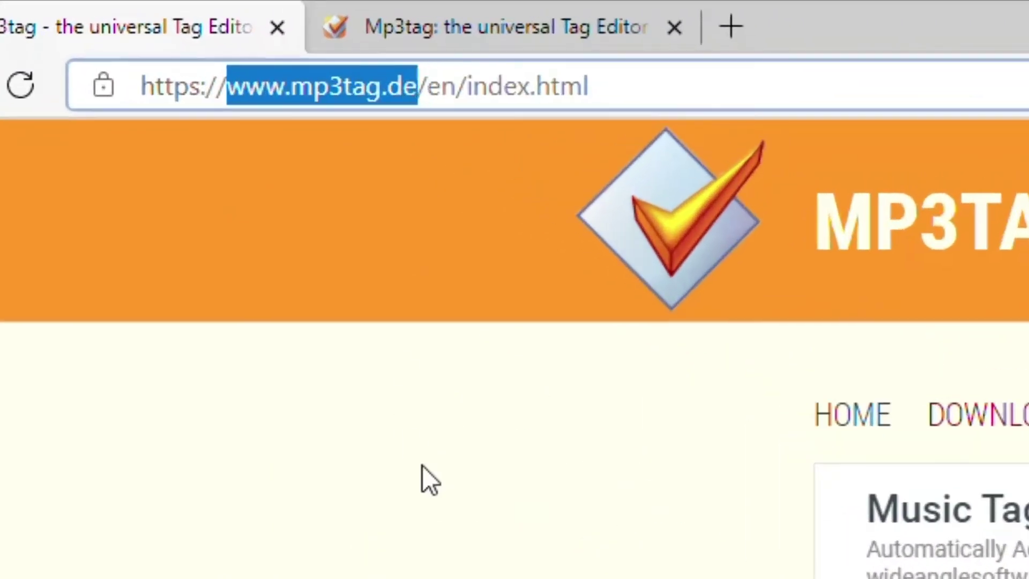
{"action": "left_click", "coordinate": [416, 545]}
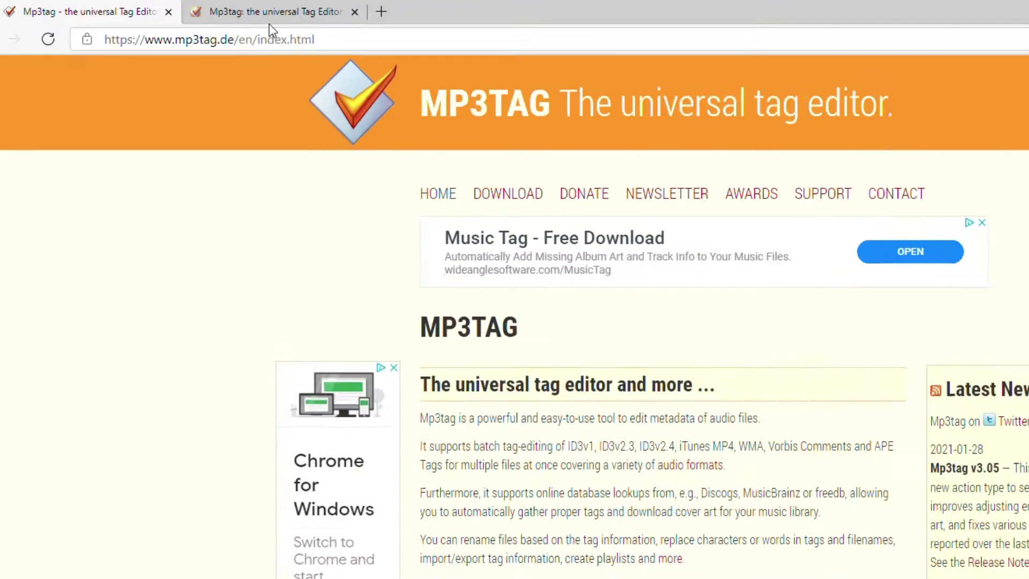
{"action": "left_click", "coordinate": [213, 11]}
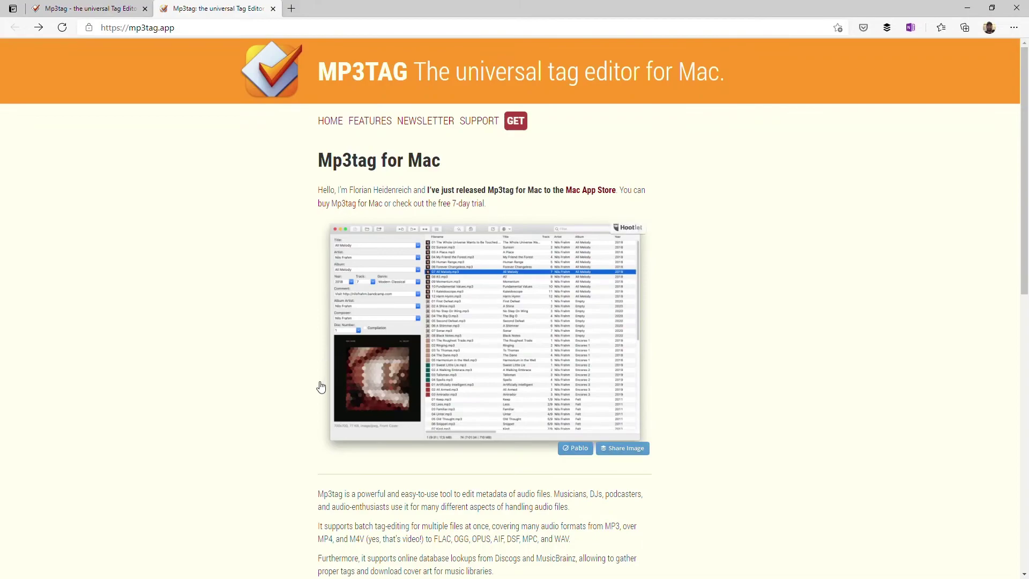
{"action": "scroll", "coordinate": [317, 306], "scroll_direction": "down", "scroll_amount": 1}
{"action": "scroll", "coordinate": [317, 309], "scroll_direction": "up", "scroll_amount": 1}
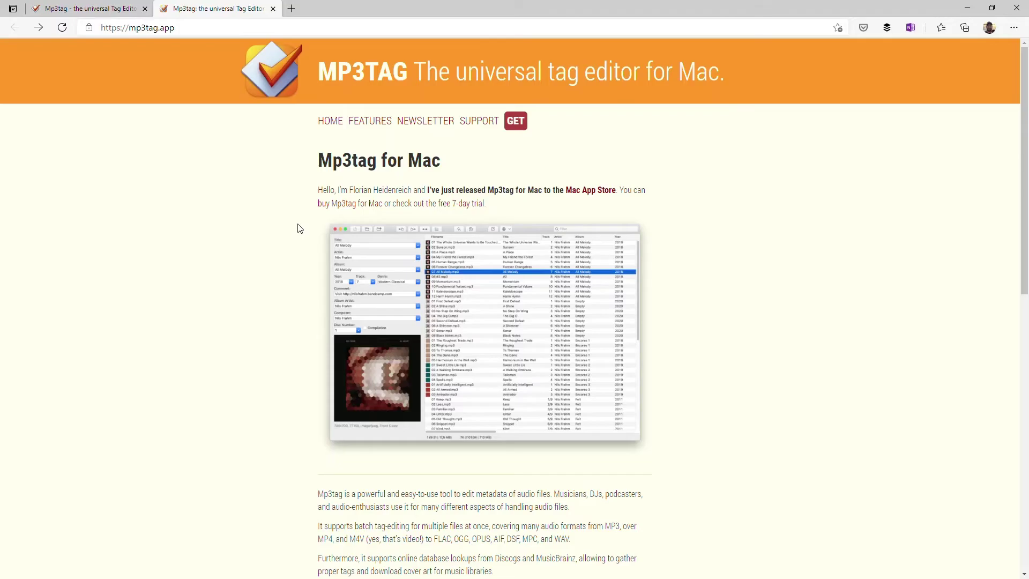
{"action": "key", "text": "ctrl+shift+Tab"}
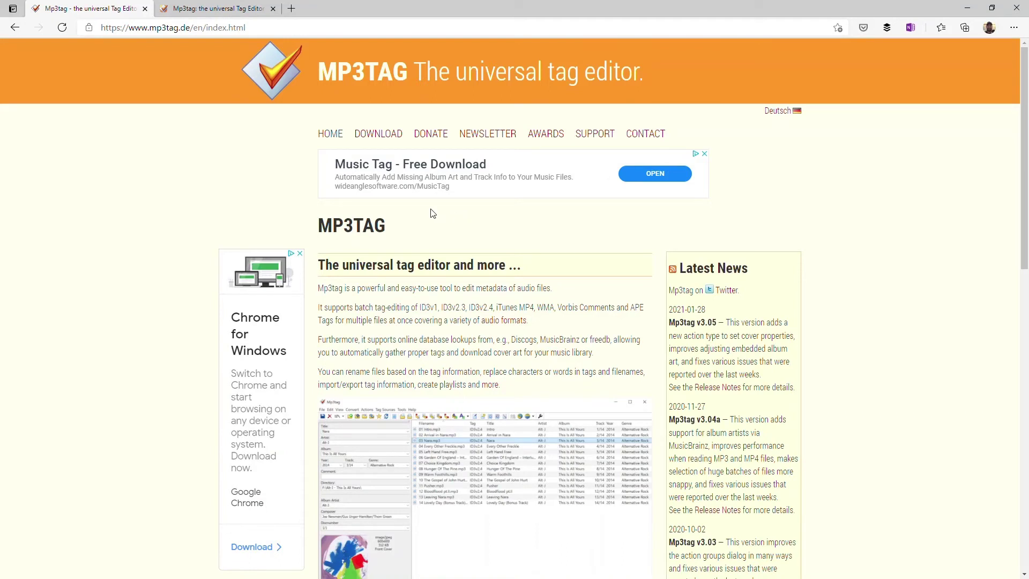
Download and run the mp3tagv305setup.exe installer from the Mp3tag download page.
{"action": "left_click", "coordinate": [386, 137]}
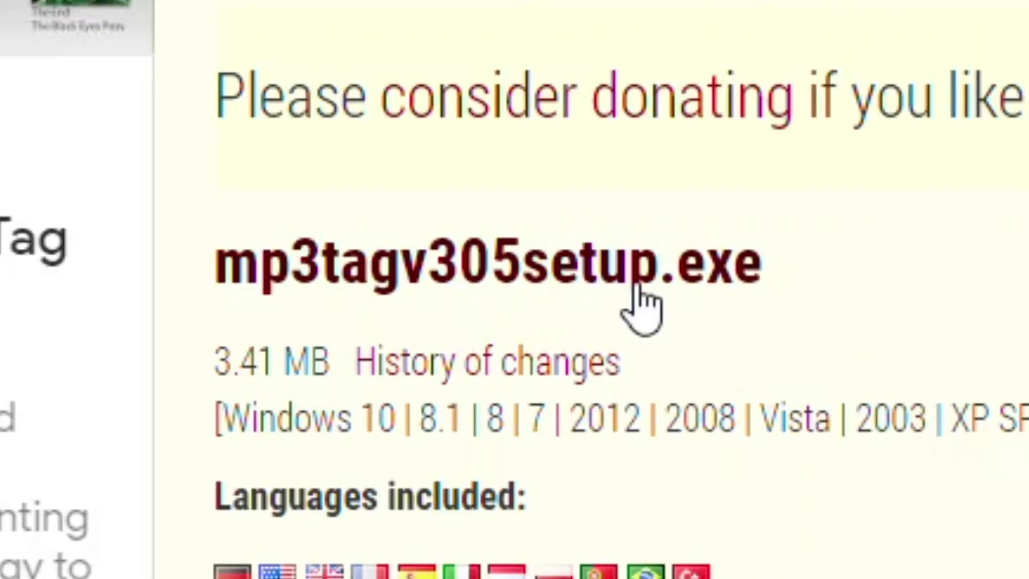
{"action": "left_click", "coordinate": [414, 342]}
{"action": "left_click", "coordinate": [48, 570]}
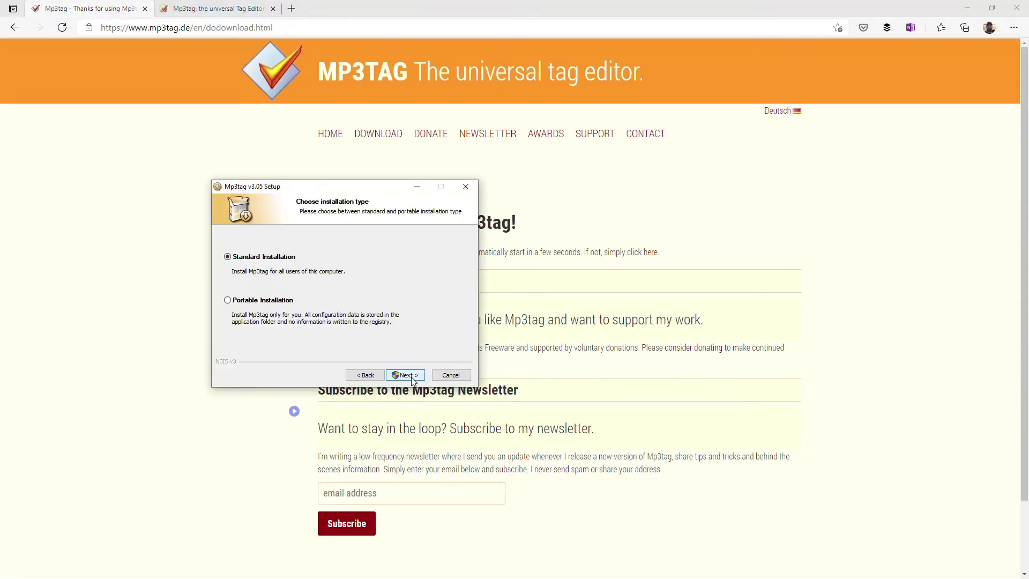
Install Mp3tag v3.05 with standard installation, default components, location and Start Menu folder.
{"action": "left_click", "coordinate": [407, 375]}
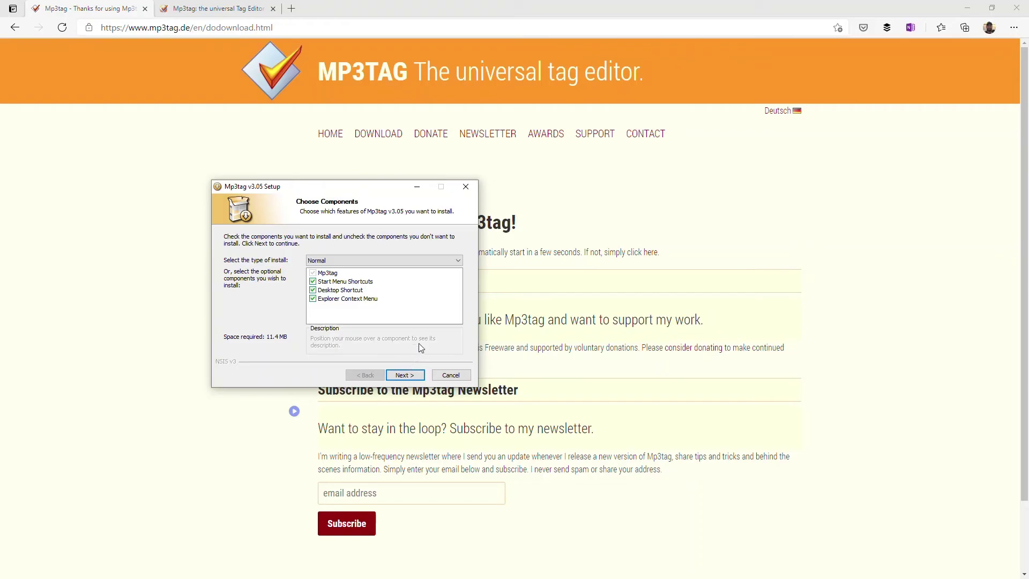
{"action": "left_click", "coordinate": [409, 377]}
{"action": "left_click", "coordinate": [410, 377]}
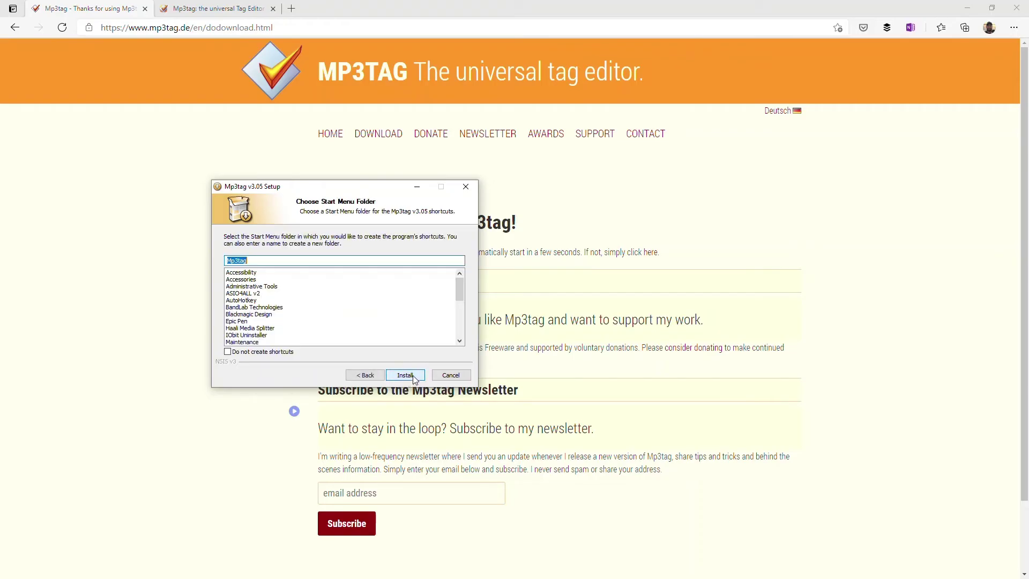
{"action": "left_click", "coordinate": [412, 377]}
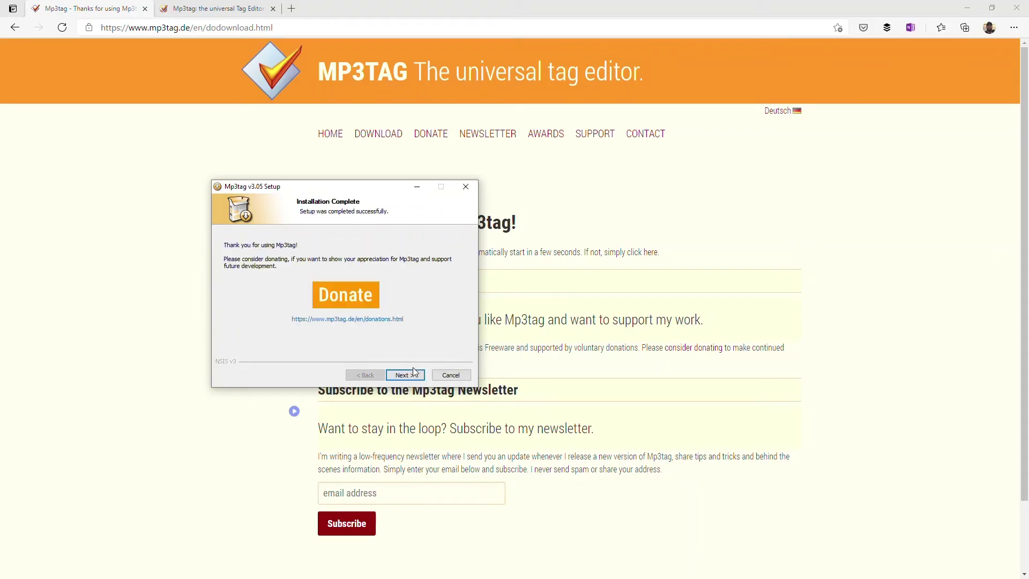
{"action": "left_click", "coordinate": [410, 376]}
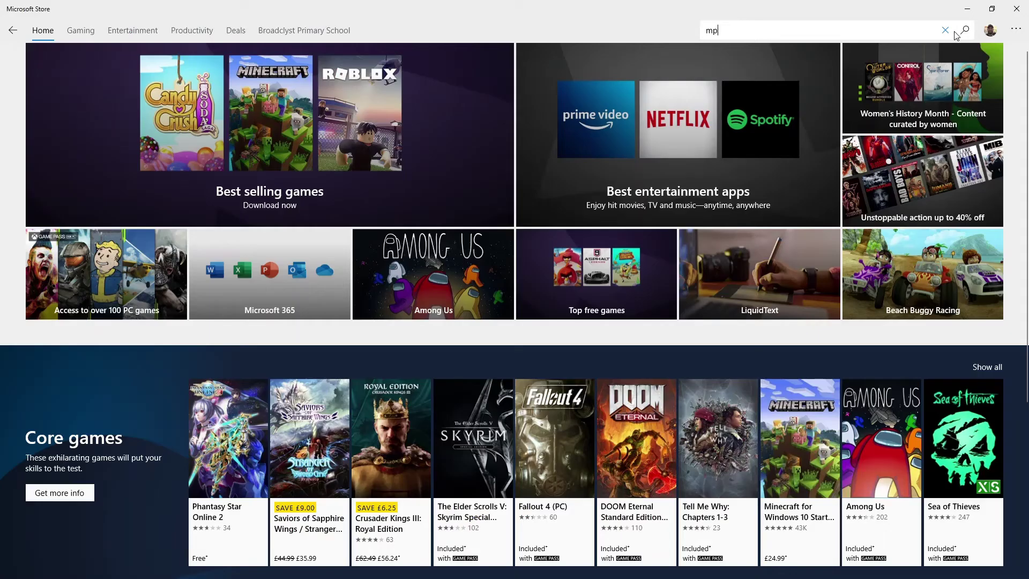
Search the Microsoft Store for mp3tag and launch the installed Mp3tag app.
{"action": "type", "text": "3tag"}
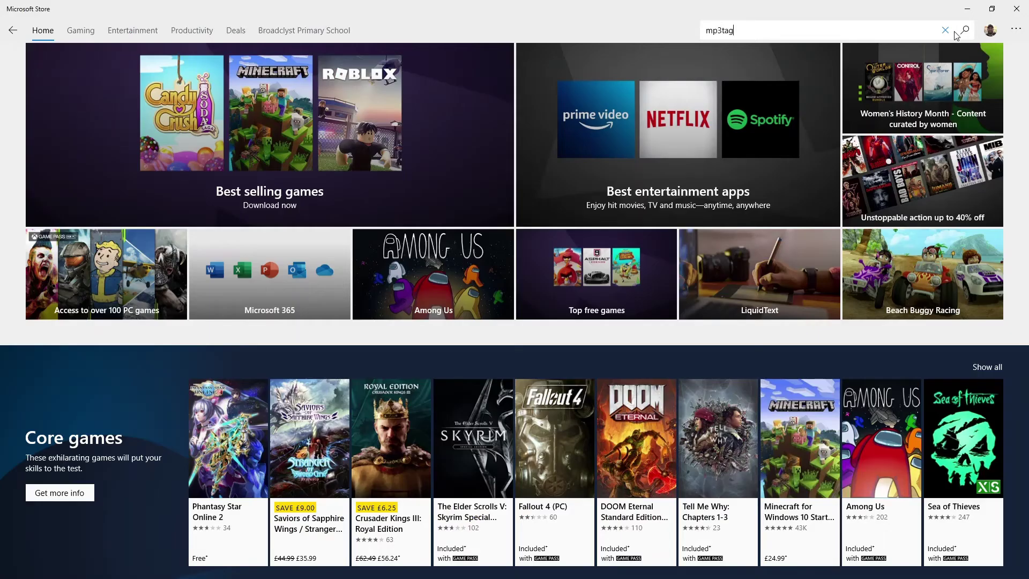
{"action": "key", "text": "Return"}
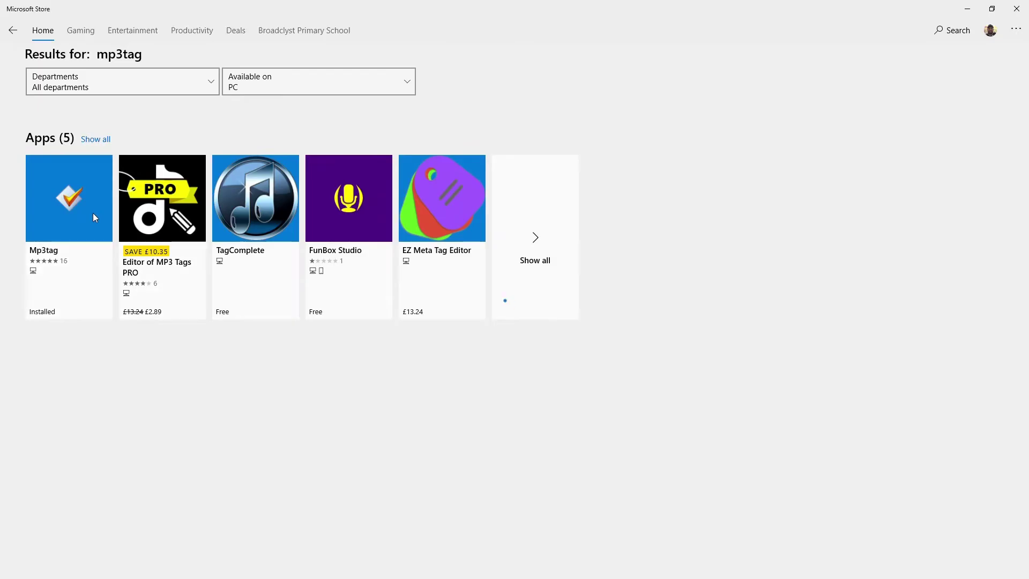
{"action": "left_click", "coordinate": [90, 215]}
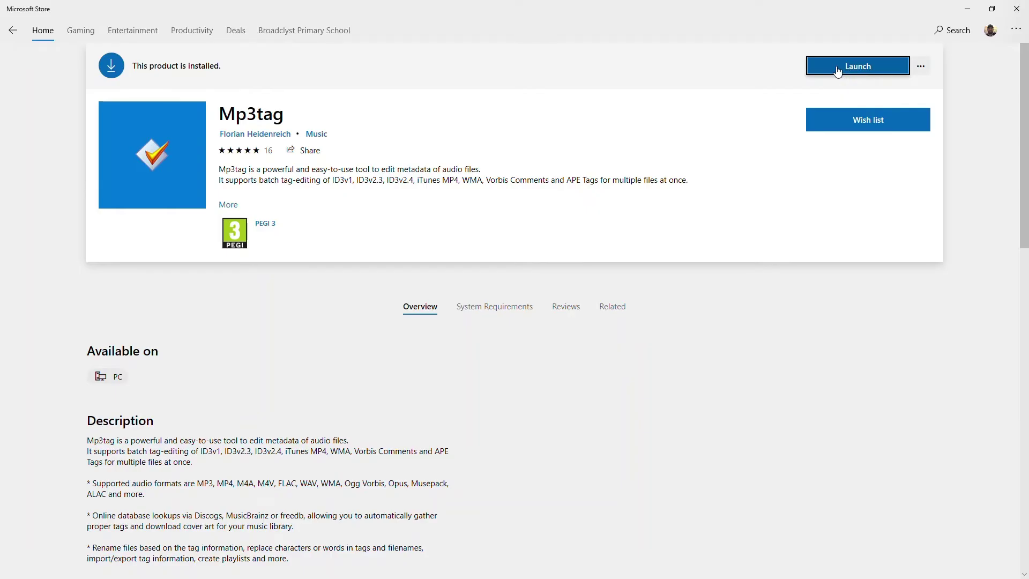
{"action": "left_click", "coordinate": [838, 71]}
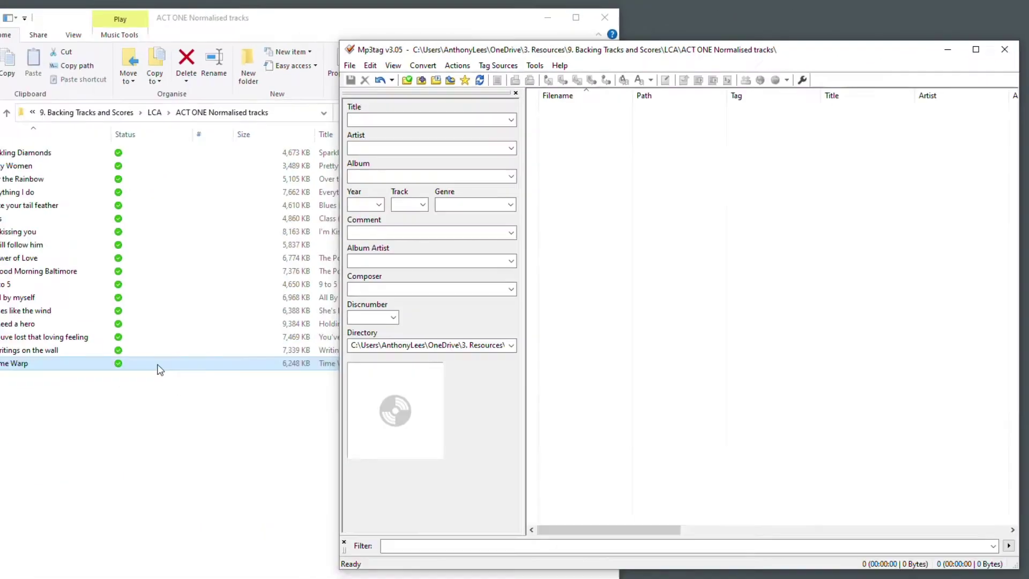
Drag all 17 MP3s from ACT ONE Normalised tracks into Mp3tag and widen the Filename column.
{"action": "left_click", "coordinate": [143, 370]}
{"action": "left_click_drag", "start_coordinate": [142, 370], "coordinate": [676, 221]}
{"action": "left_click", "coordinate": [659, 333]}
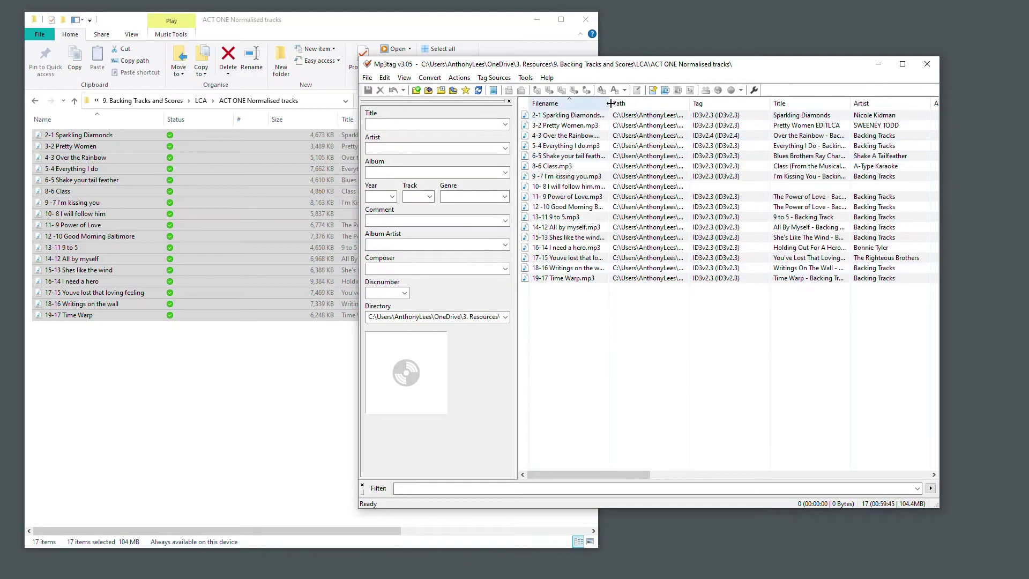
{"action": "left_click_drag", "start_coordinate": [611, 104], "coordinate": [645, 104]}
Maximise Mp3tag and inspect the tags of tracks like I will follow him, Class and Sparkling Diamonds.
{"action": "double_click", "coordinate": [638, 65]}
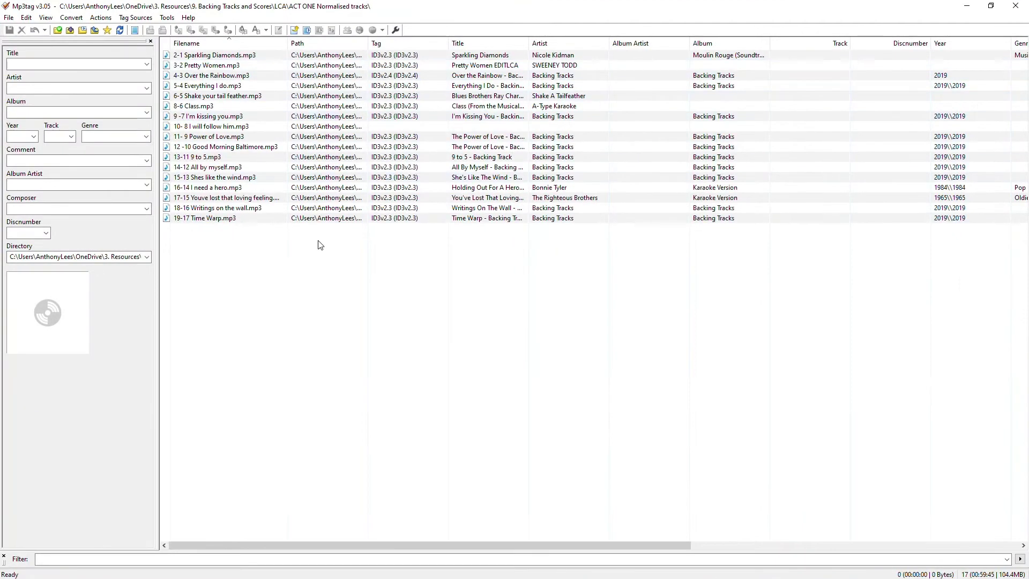
{"action": "left_click", "coordinate": [232, 127]}
{"action": "left_click", "coordinate": [223, 147]}
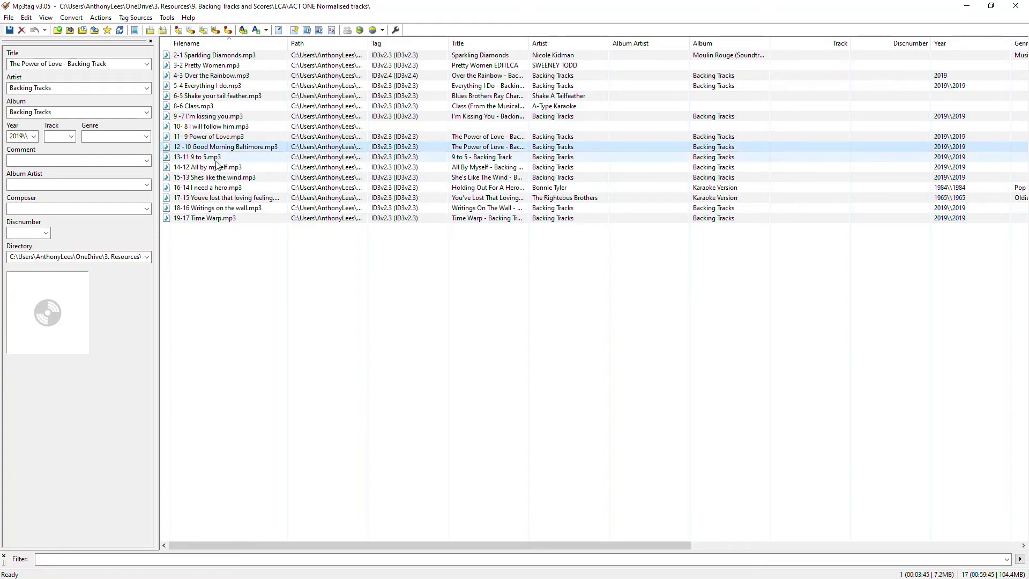
{"action": "left_click", "coordinate": [216, 167]}
{"action": "left_click", "coordinate": [309, 176]}
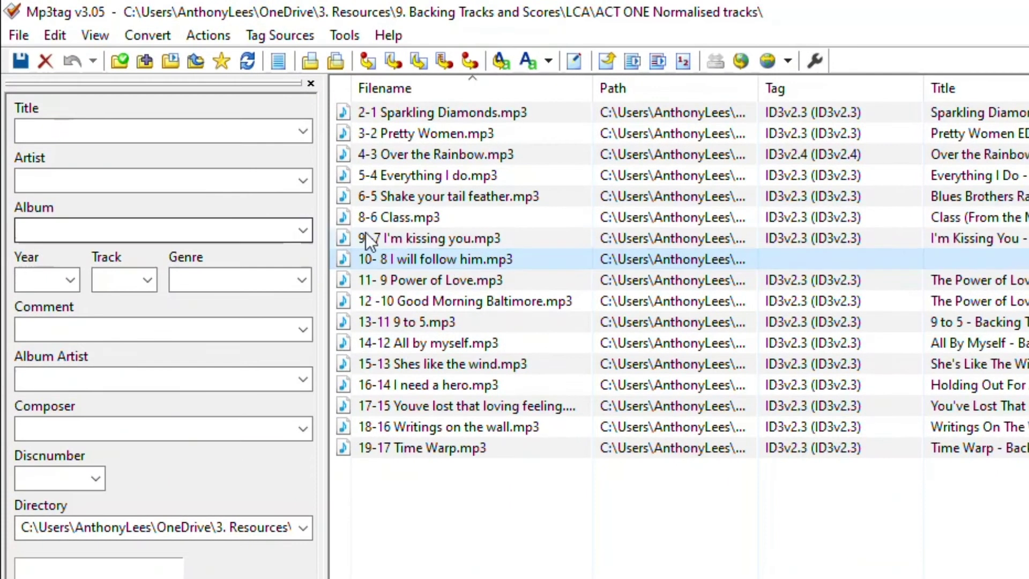
{"action": "left_click", "coordinate": [290, 151]}
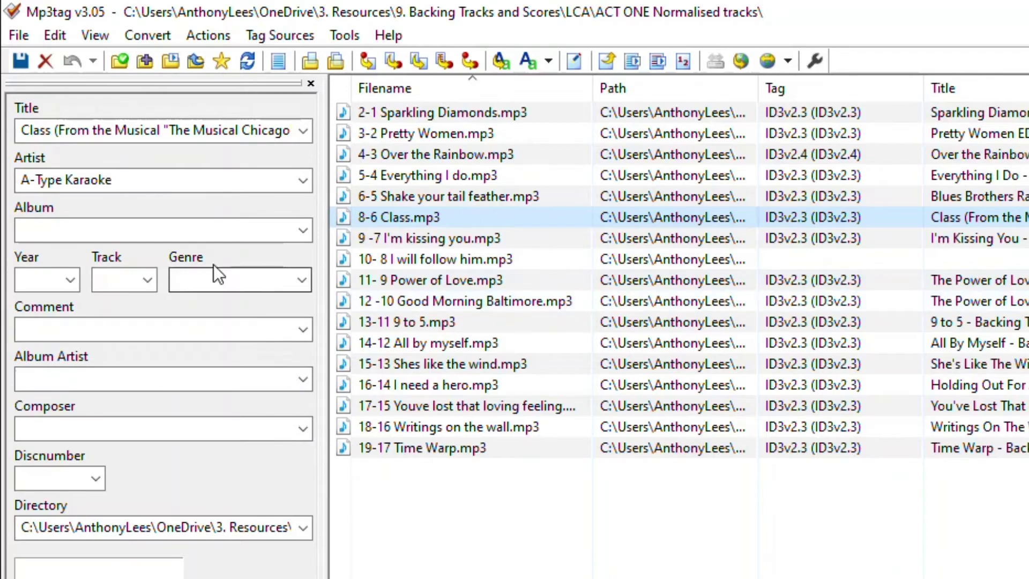
{"action": "left_click", "coordinate": [464, 299]}
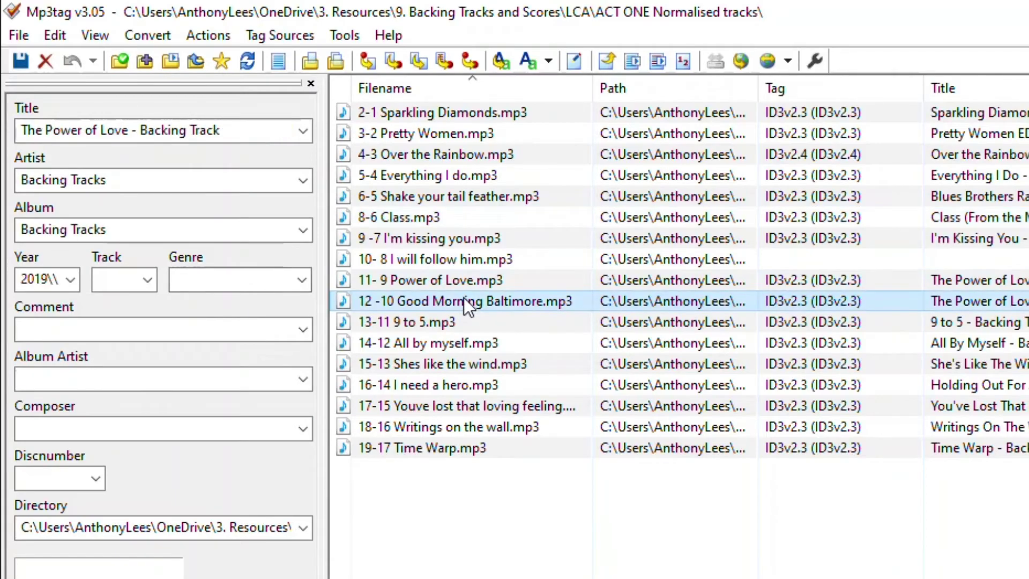
{"action": "left_click", "coordinate": [453, 113]}
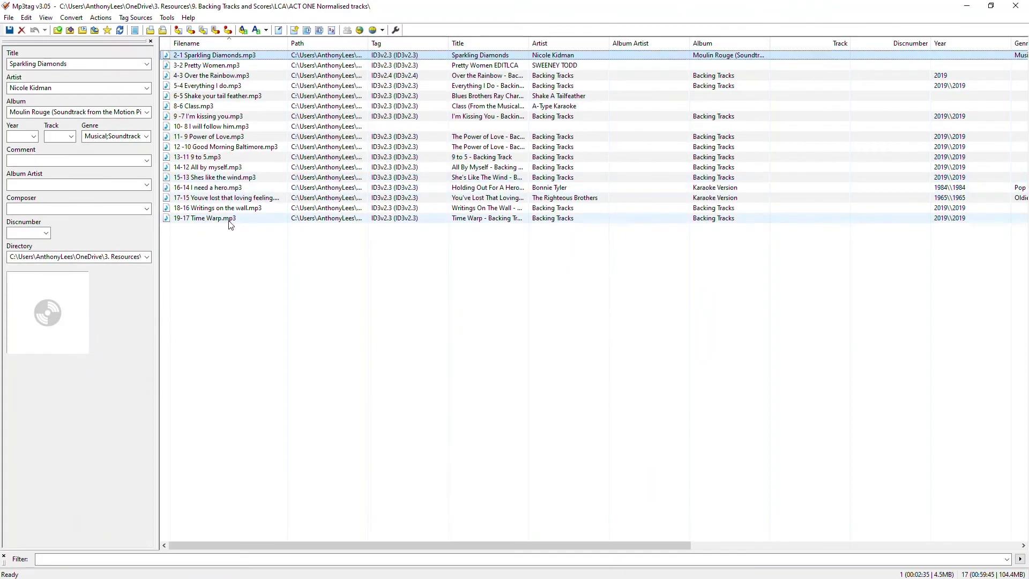
Select all 17 tracks and replace the shared Artist value with Backing Tracks.
{"action": "left_click", "coordinate": [229, 218], "text": "shift"}
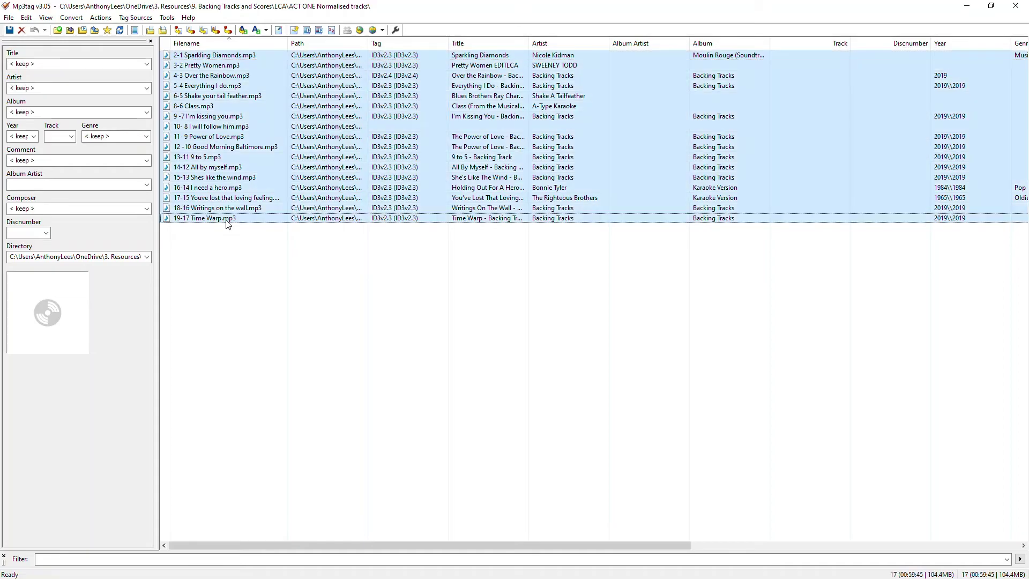
{"action": "left_click", "coordinate": [240, 254]}
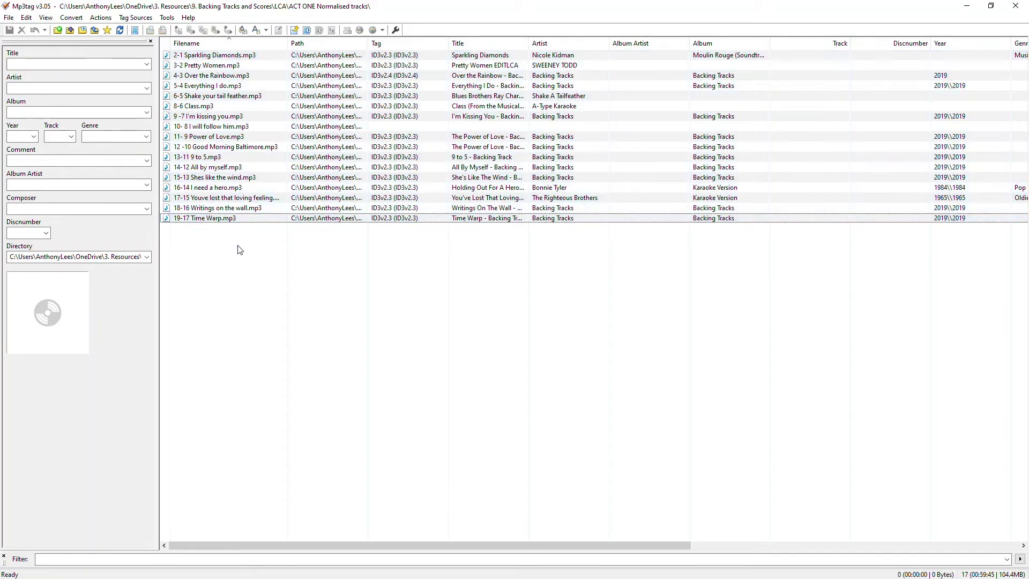
{"action": "key", "text": "ctrl+a"}
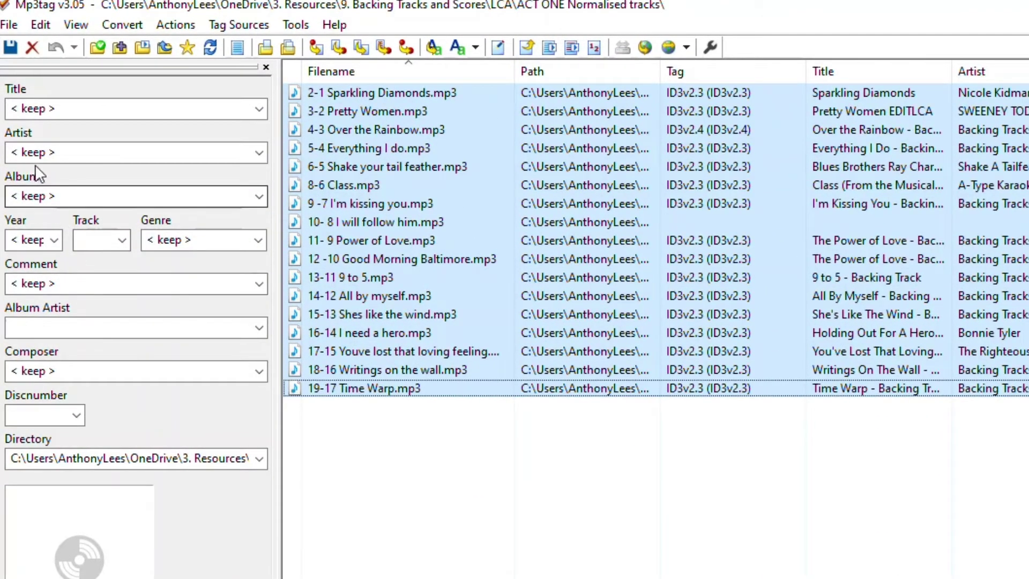
{"action": "left_click", "coordinate": [56, 153]}
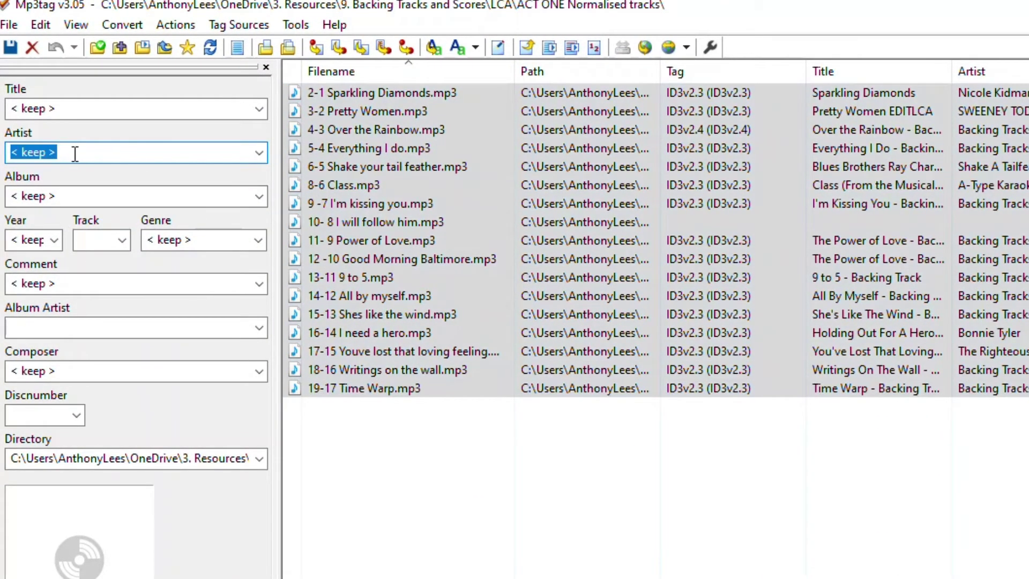
{"action": "left_click", "coordinate": [260, 153]}
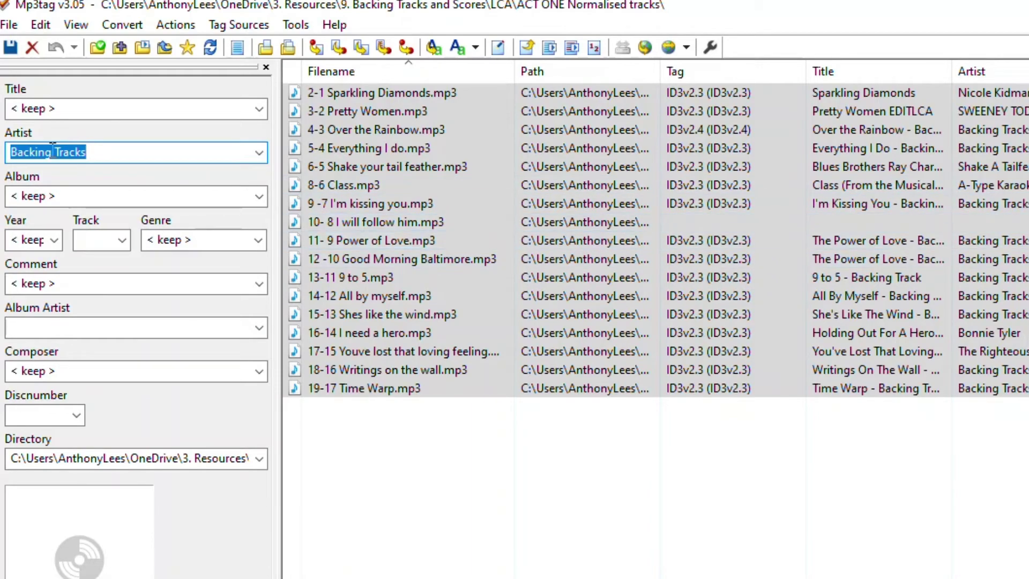
{"action": "left_click", "coordinate": [101, 149]}
{"action": "key", "text": "ctrl+a"}
{"action": "type", "text": "raac"}
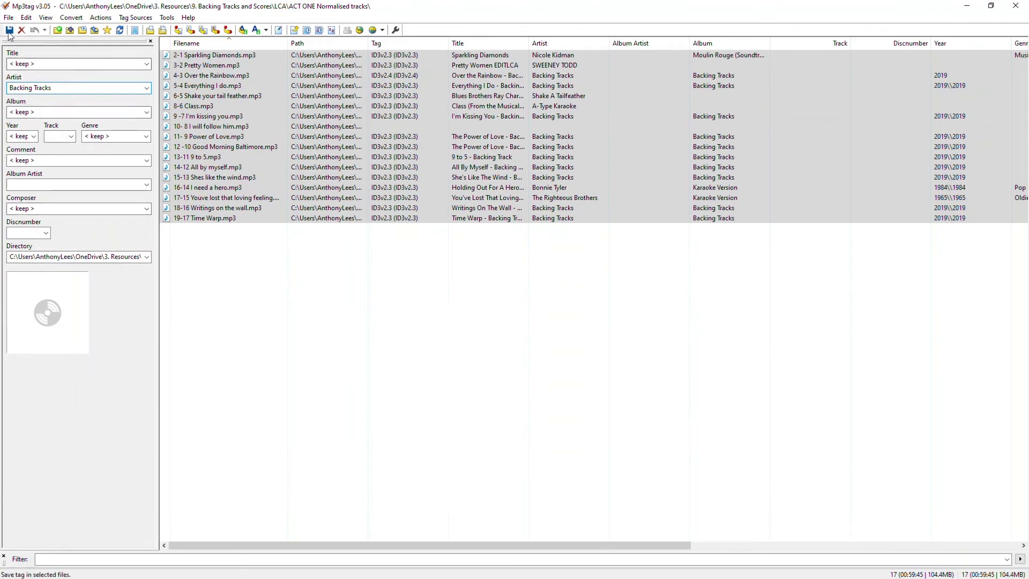
Save Backing Tracks as the artist in all 17 files and narrow six columns so Comment fits.
{"action": "left_click", "coordinate": [8, 30]}
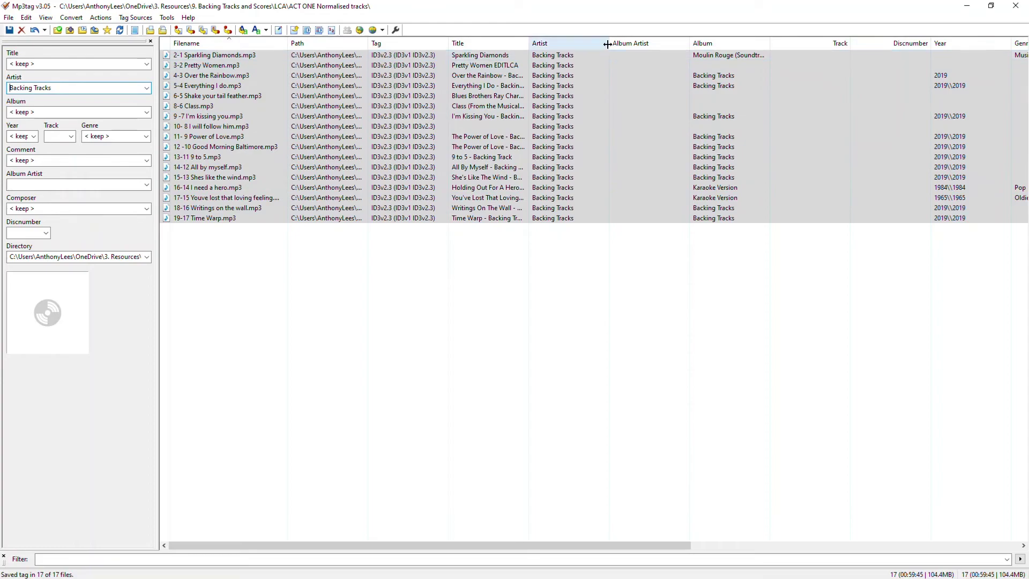
{"action": "left_click_drag", "start_coordinate": [608, 44], "coordinate": [587, 44]}
{"action": "left_click_drag", "start_coordinate": [667, 41], "coordinate": [646, 42]}
{"action": "left_click_drag", "start_coordinate": [806, 42], "coordinate": [782, 42]}
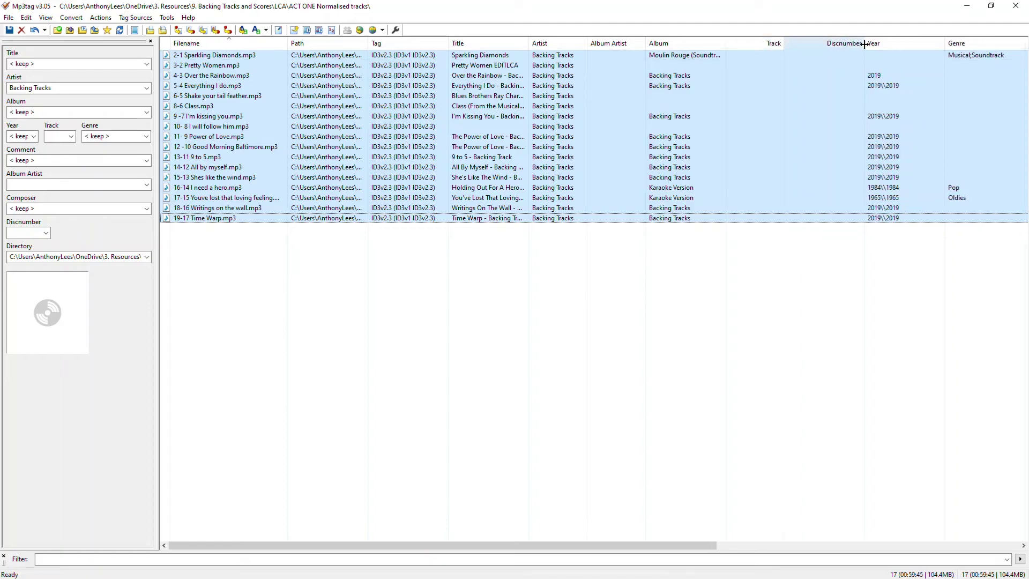
{"action": "left_click_drag", "start_coordinate": [868, 42], "coordinate": [839, 42]}
{"action": "left_click_drag", "start_coordinate": [916, 39], "coordinate": [904, 40]}
{"action": "left_click_drag", "start_coordinate": [987, 43], "coordinate": [959, 42]}
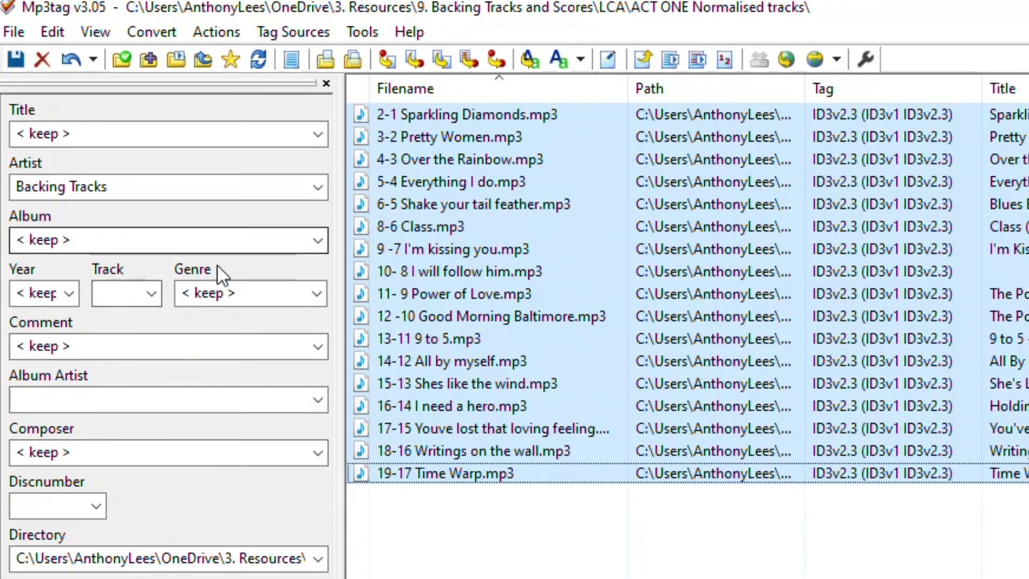
Choose Musical from the genre list for all 17 tracks and save the tags.
{"action": "left_click", "coordinate": [256, 299]}
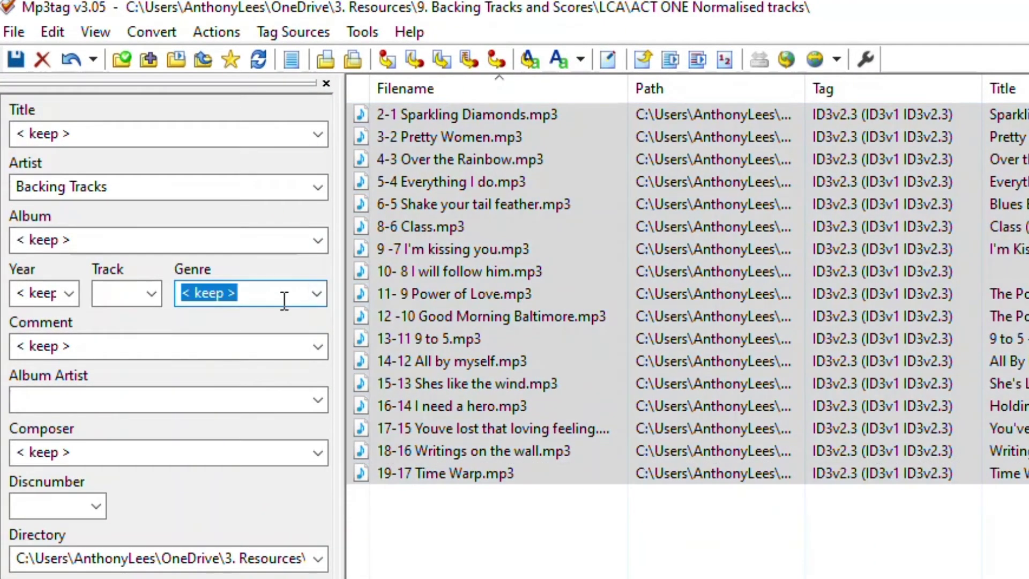
{"action": "left_click", "coordinate": [316, 295]}
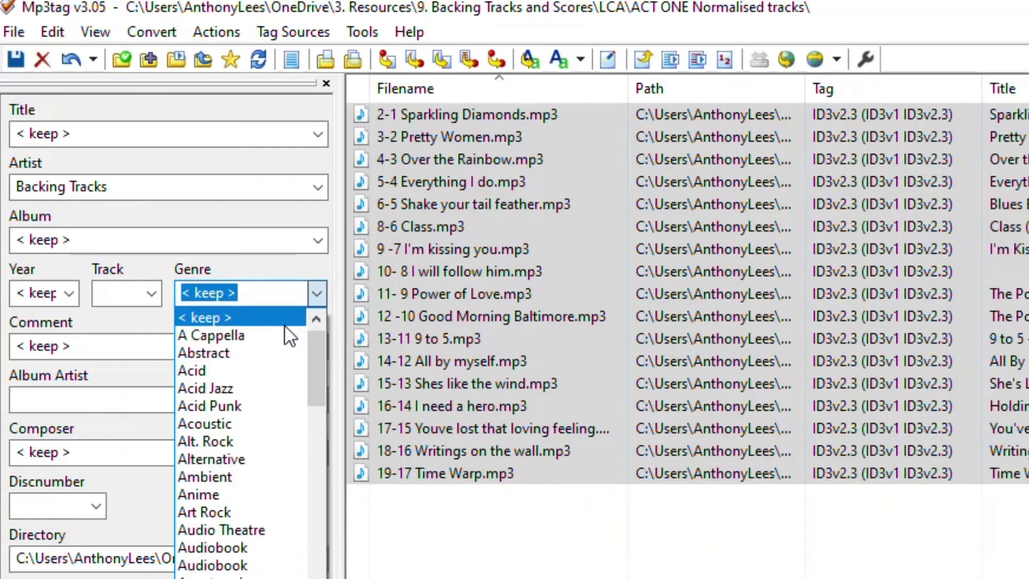
{"action": "type", "text": "Musical"}
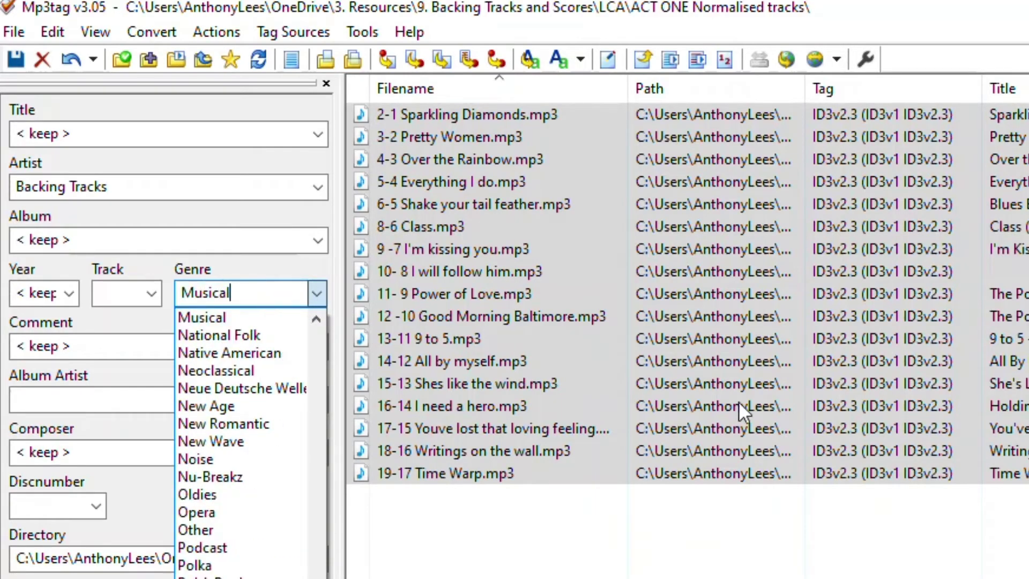
{"action": "left_click", "coordinate": [256, 322]}
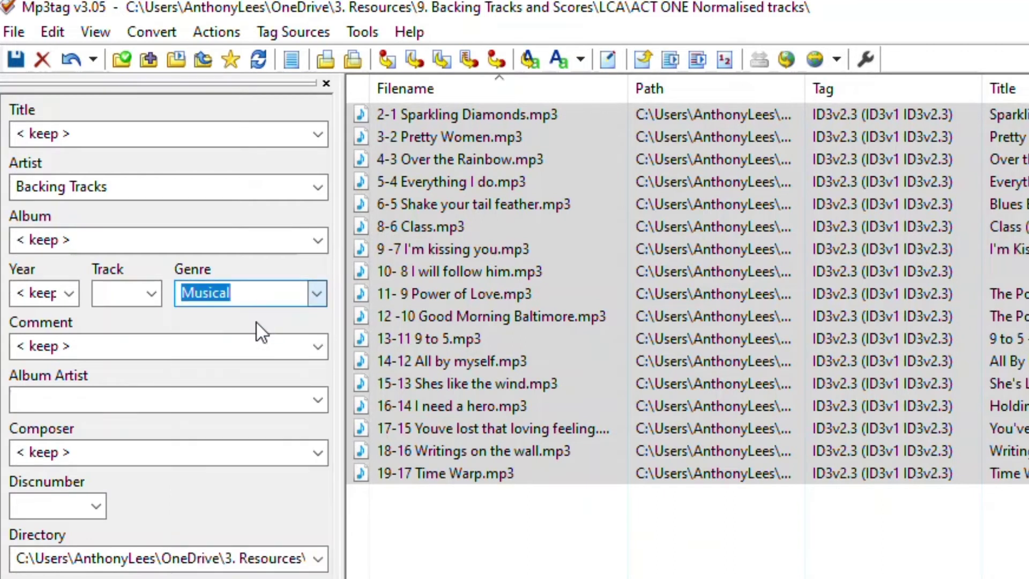
{"action": "left_click", "coordinate": [15, 59]}
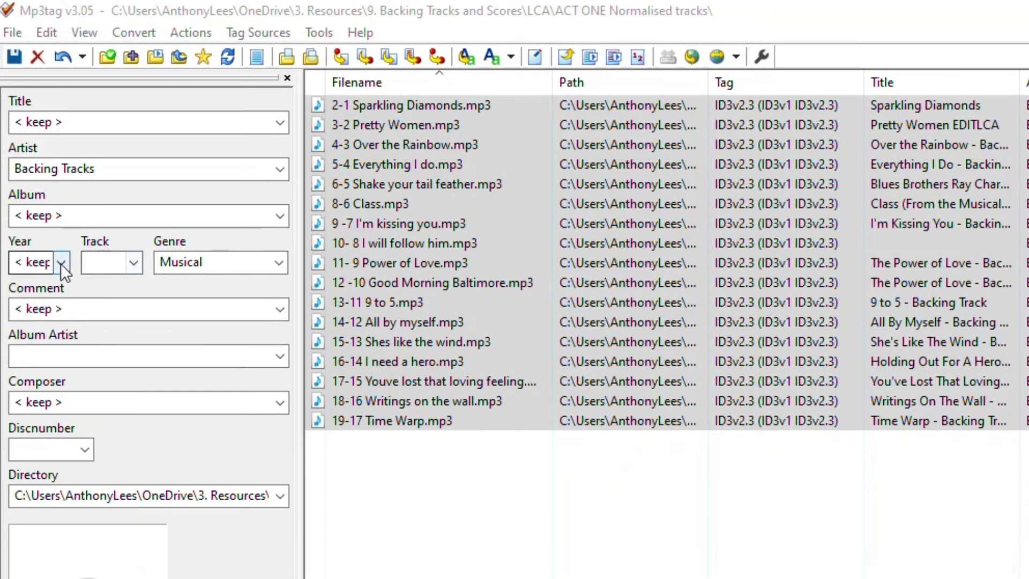
Pick 2019 from the existing Year values for all 17 tracks and save.
{"action": "left_click", "coordinate": [61, 263]}
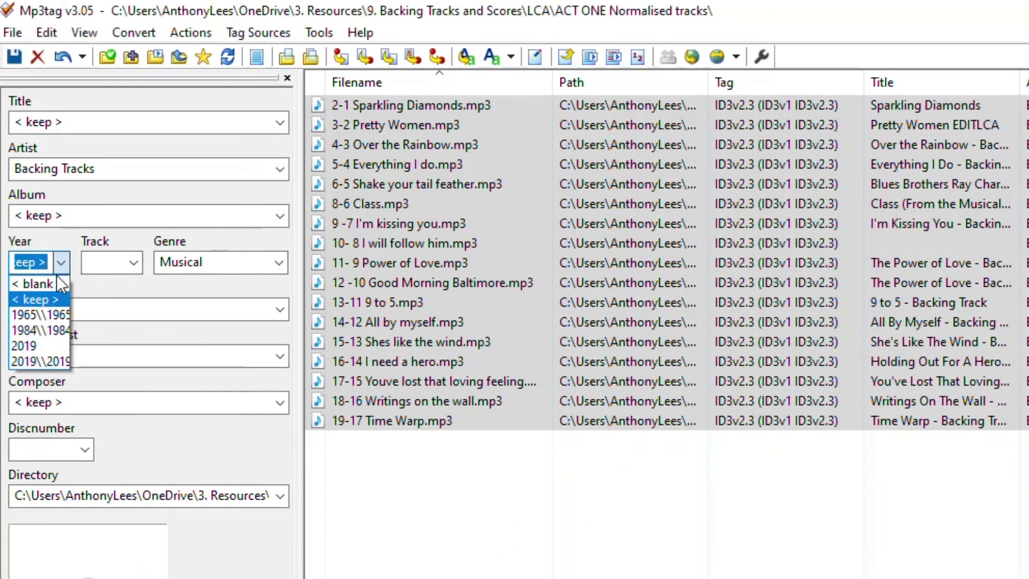
{"action": "left_click", "coordinate": [35, 346]}
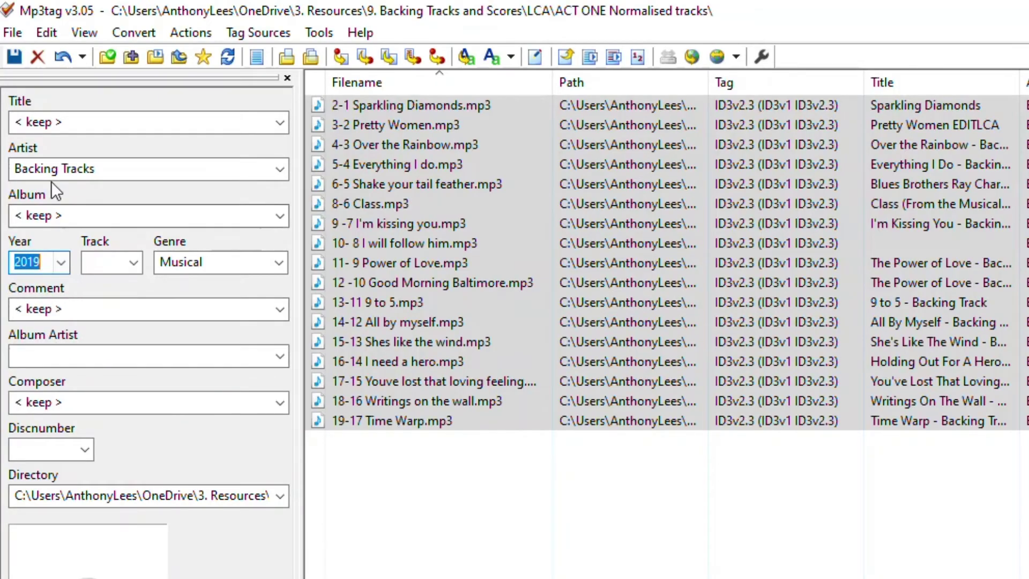
{"action": "left_click", "coordinate": [14, 57]}
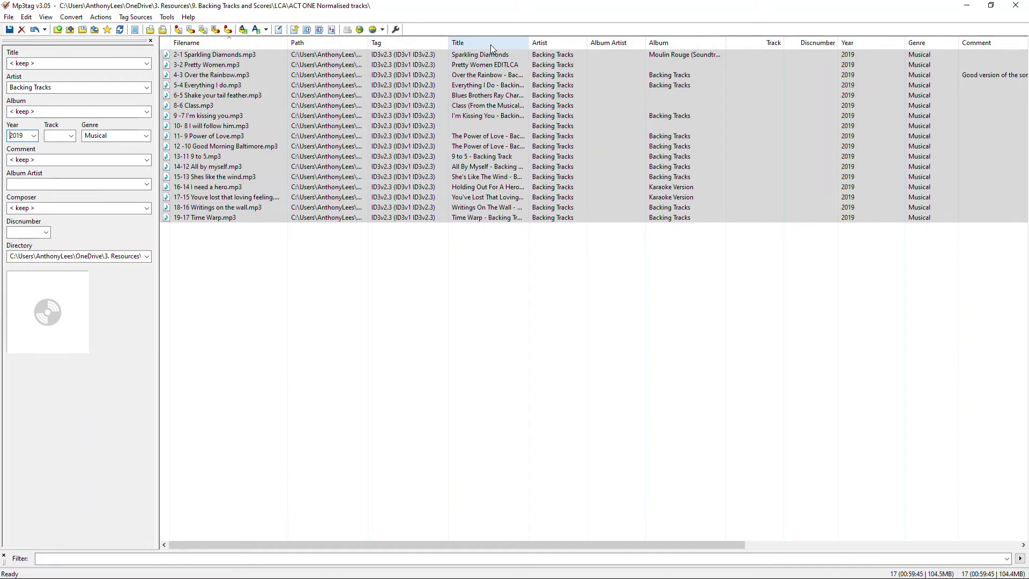
Copy the song name from the 10- 8 I will follow him filename without renaming it.
{"action": "left_click", "coordinate": [222, 127]}
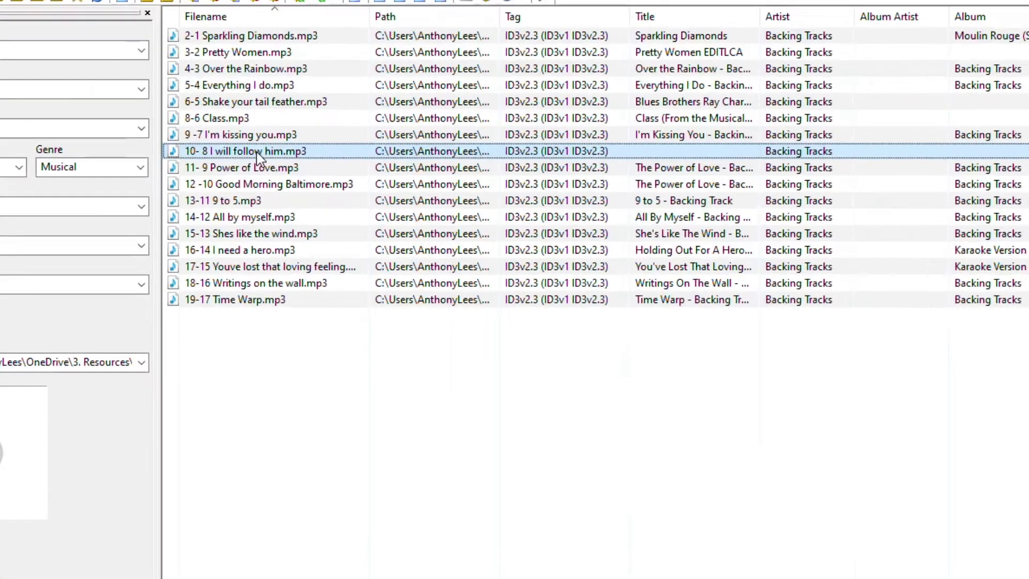
{"action": "left_click", "coordinate": [219, 127]}
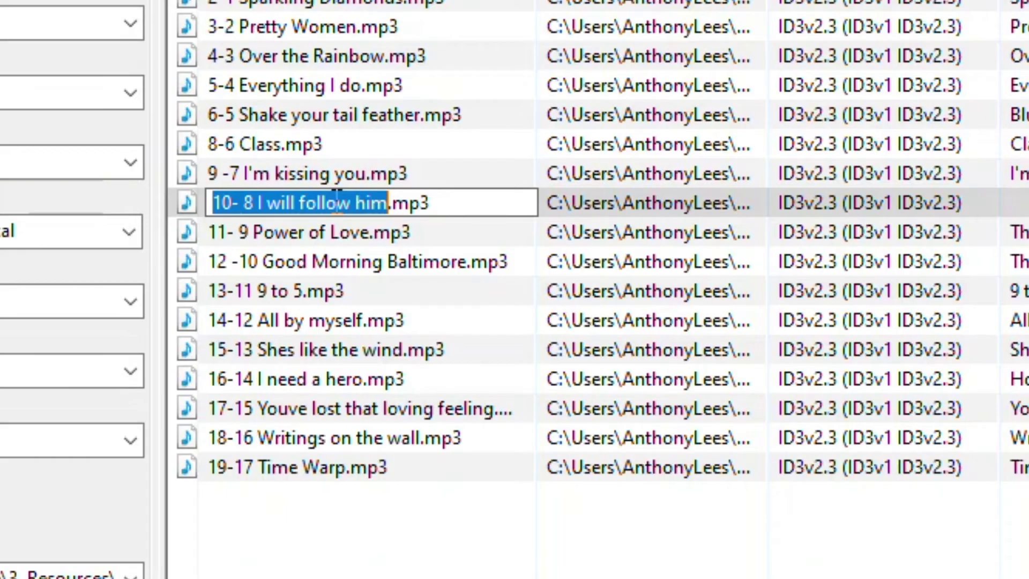
{"action": "right_click", "coordinate": [335, 201]}
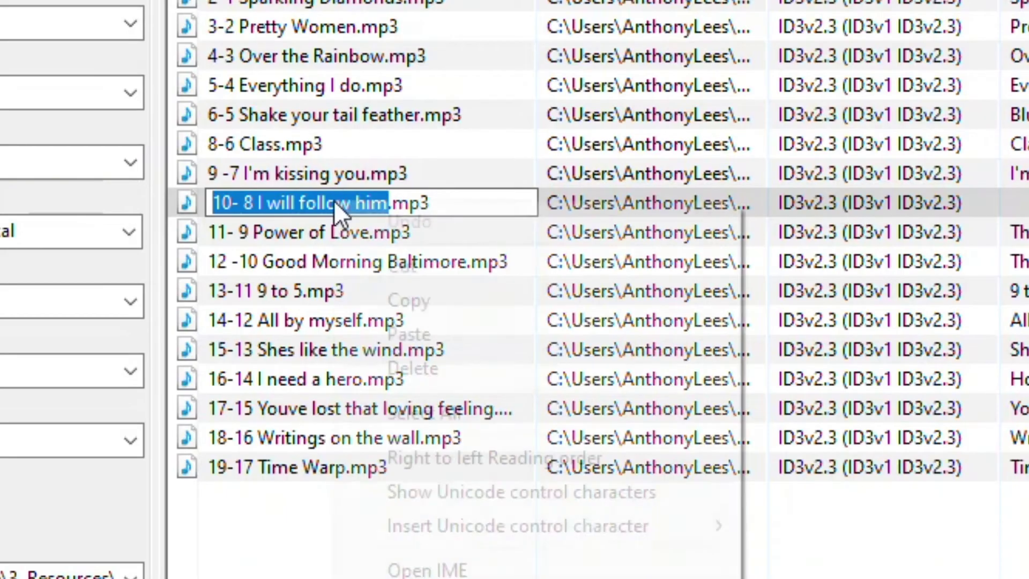
{"action": "left_click", "coordinate": [427, 302]}
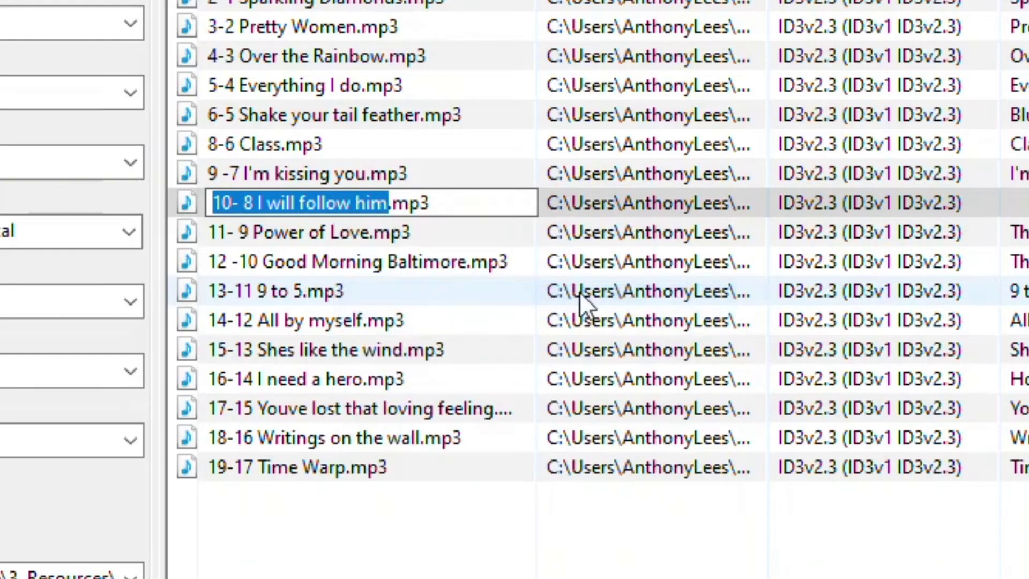
{"action": "key", "text": "Up"}
{"action": "key", "text": "Down"}
Paste it as the track's Title, strip the leading '10- 8 ', and save 'I will follow him'.
{"action": "left_click", "coordinate": [915, 202]}
{"action": "key", "text": "ctrl+v"}
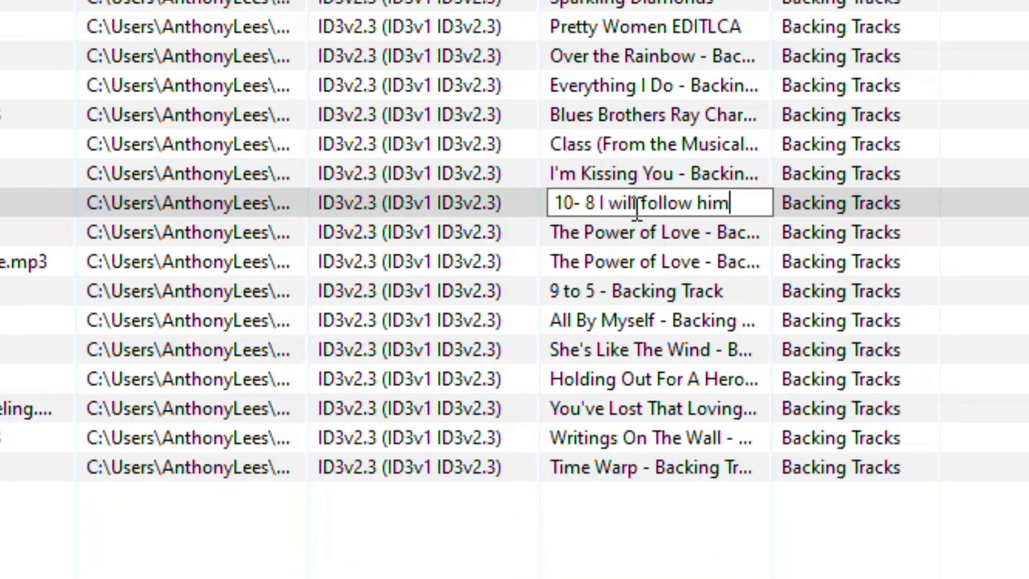
{"action": "left_click_drag", "start_coordinate": [602, 203], "coordinate": [552, 202]}
{"action": "key", "text": "Delete"}
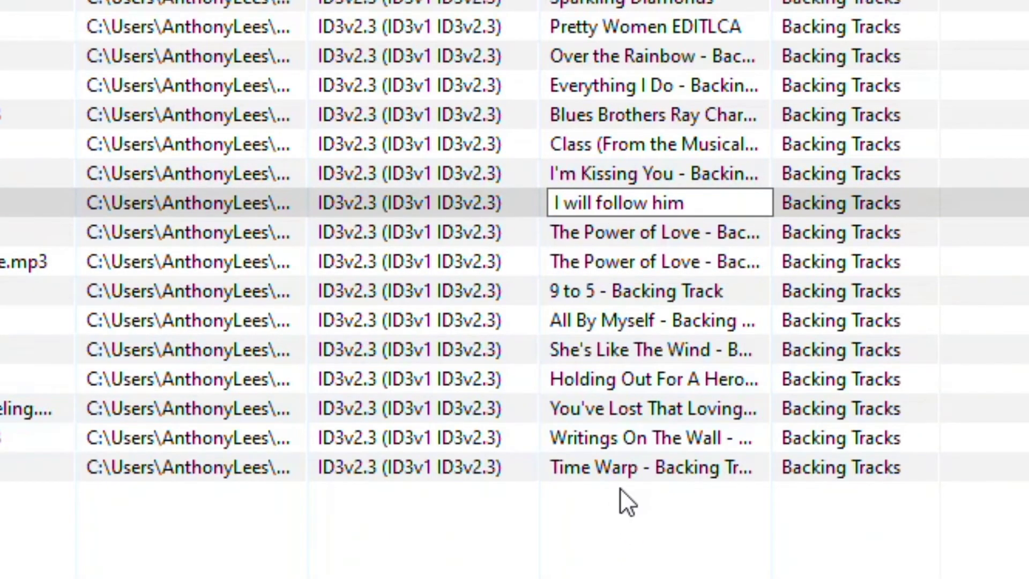
{"action": "left_click", "coordinate": [620, 515]}
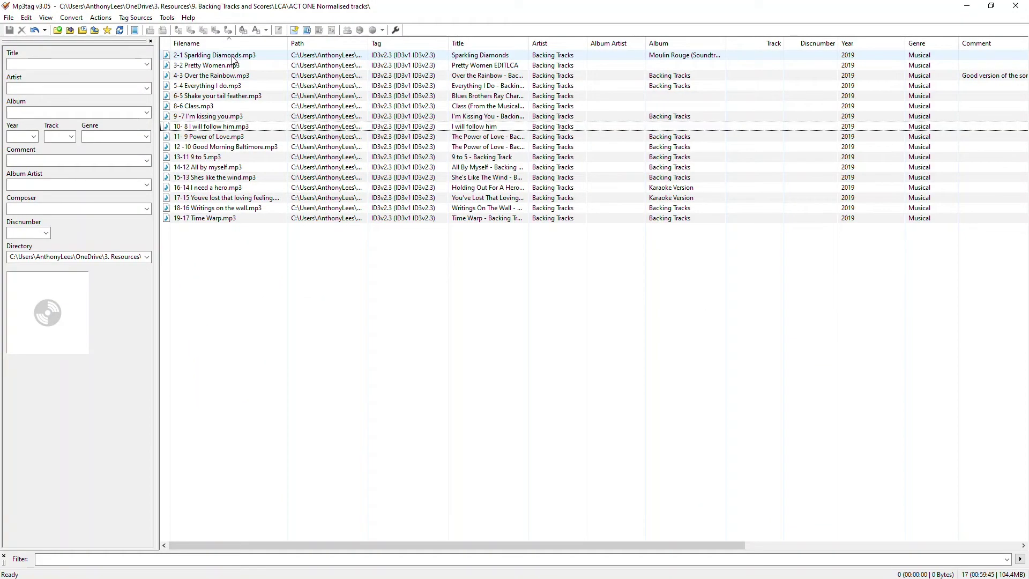
{"action": "left_click", "coordinate": [257, 127]}
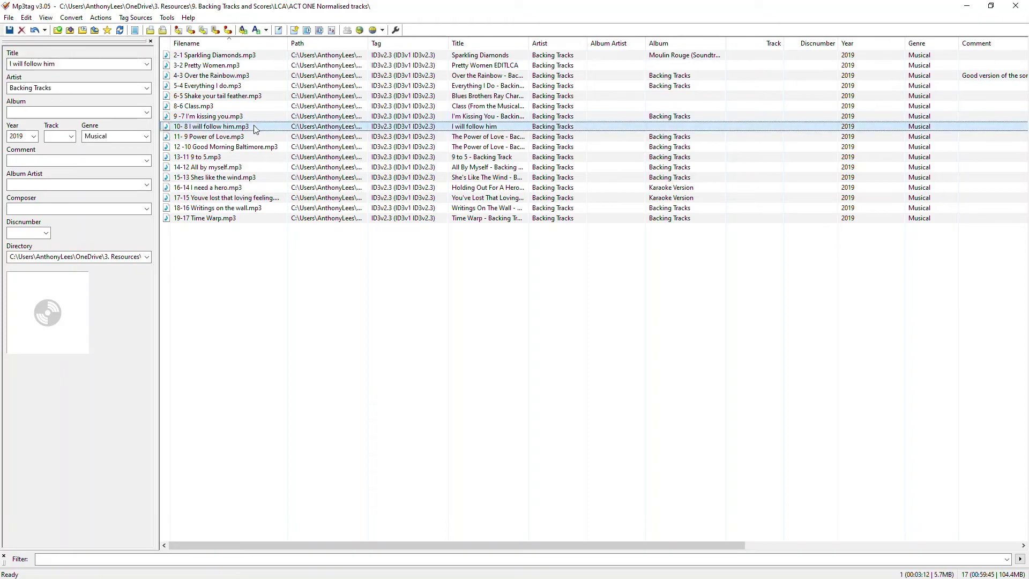
{"action": "left_click", "coordinate": [9, 30]}
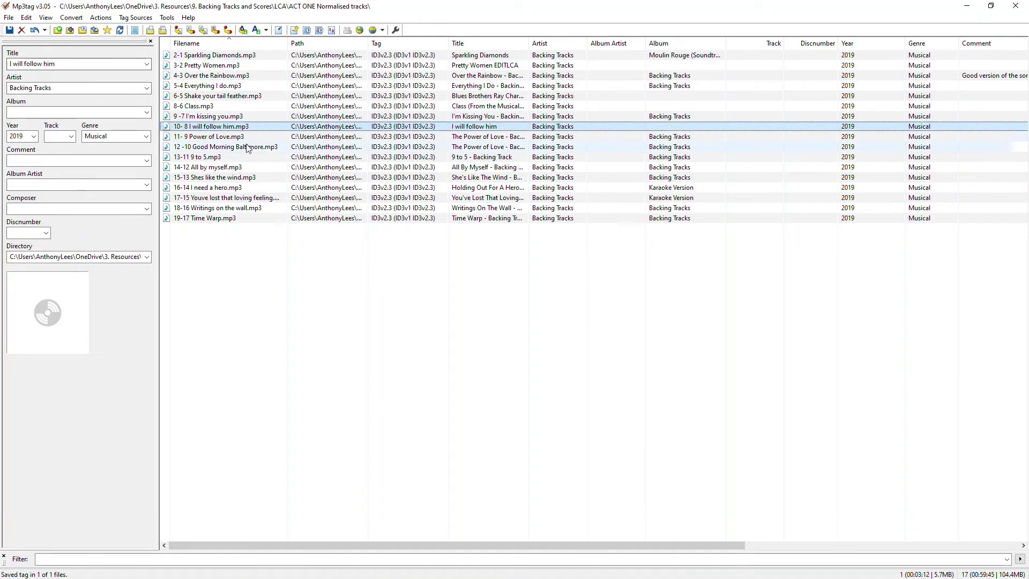
Deselect the current track, then select all 17 tracks.
{"action": "left_click", "coordinate": [465, 253]}
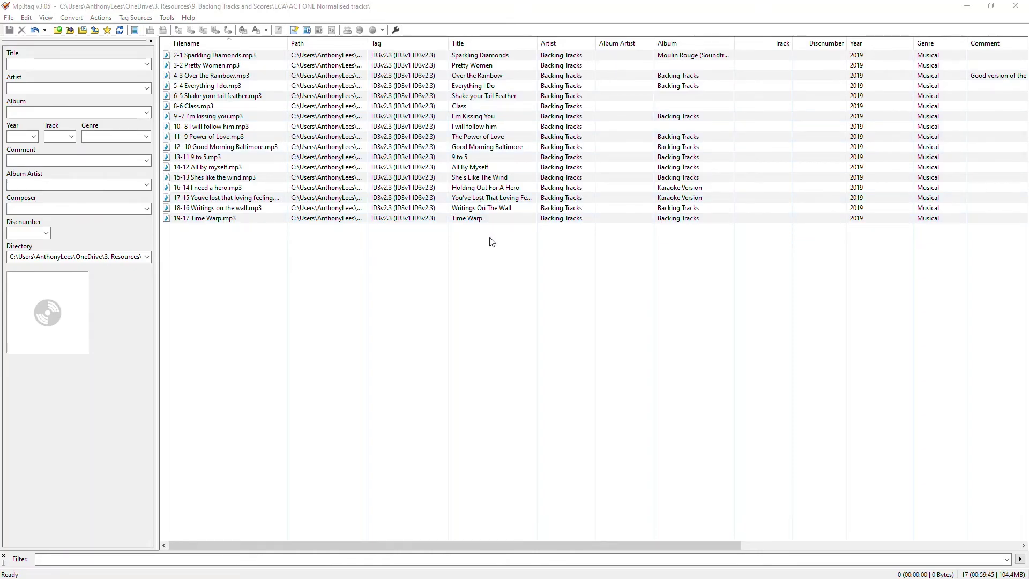
{"action": "key", "text": "ctrl+a"}
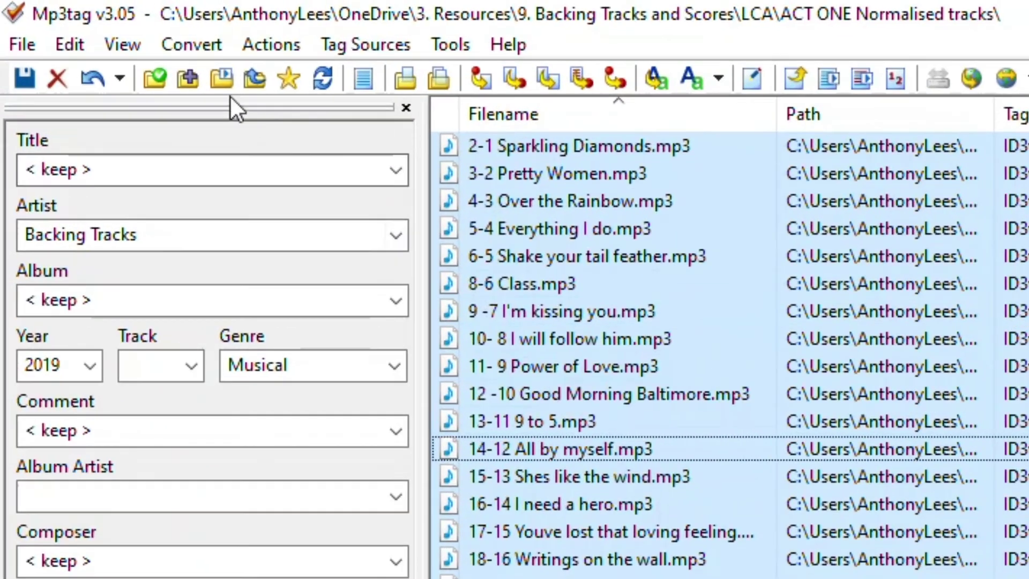
Rename all files from their tags, widen the Filename column, then revert to the numbered filenames.
{"action": "left_click", "coordinate": [193, 45]}
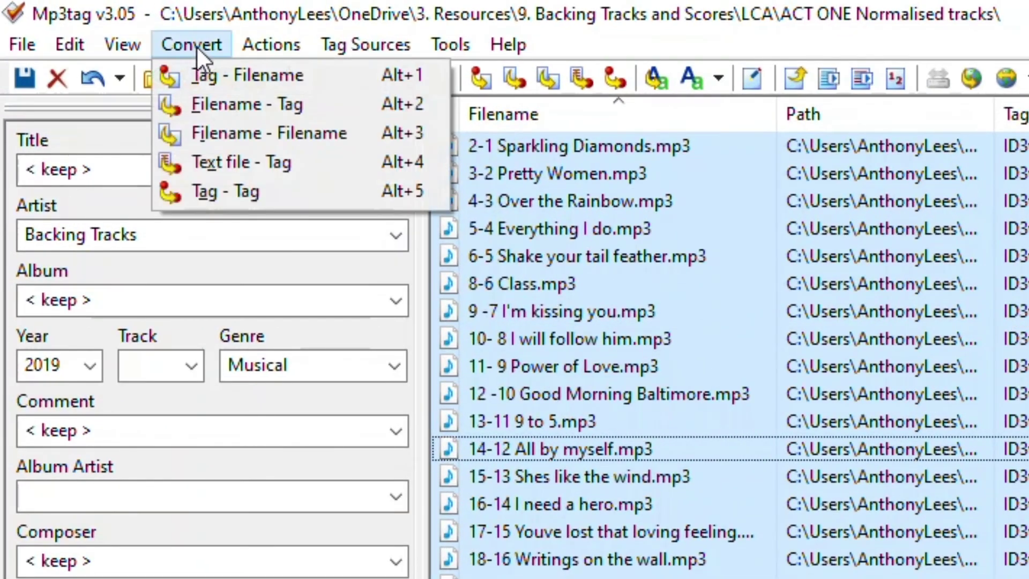
{"action": "left_click", "coordinate": [187, 82]}
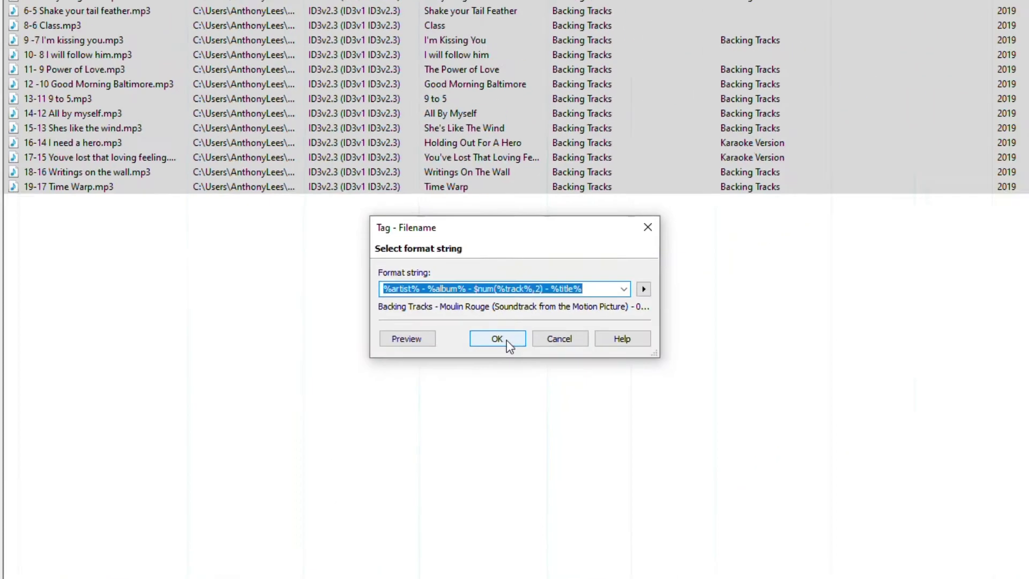
{"action": "left_click", "coordinate": [521, 383]}
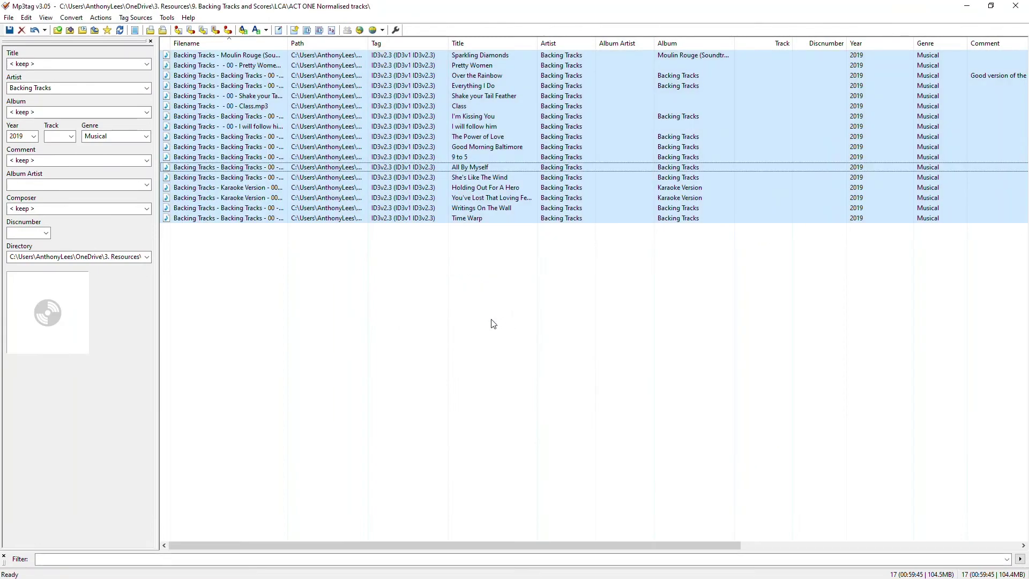
{"action": "left_click_drag", "start_coordinate": [288, 43], "coordinate": [486, 41]}
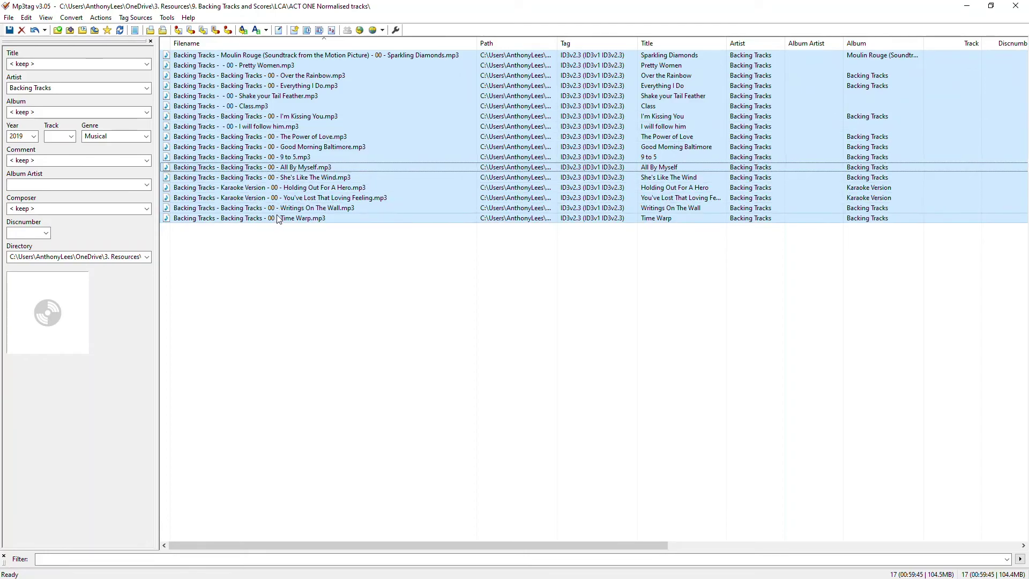
{"action": "left_click", "coordinate": [282, 243]}
{"action": "key", "text": "F5"}
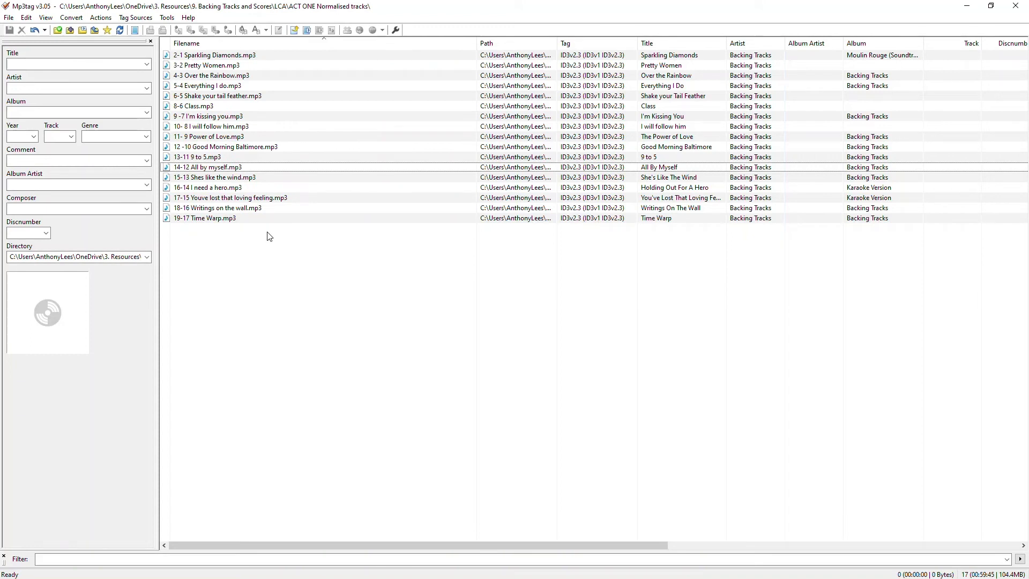
Select all 17 tracks and bring up the Tag - Filename rename settings.
{"action": "left_click", "coordinate": [29, 18]}
{"action": "left_click", "coordinate": [37, 18]}
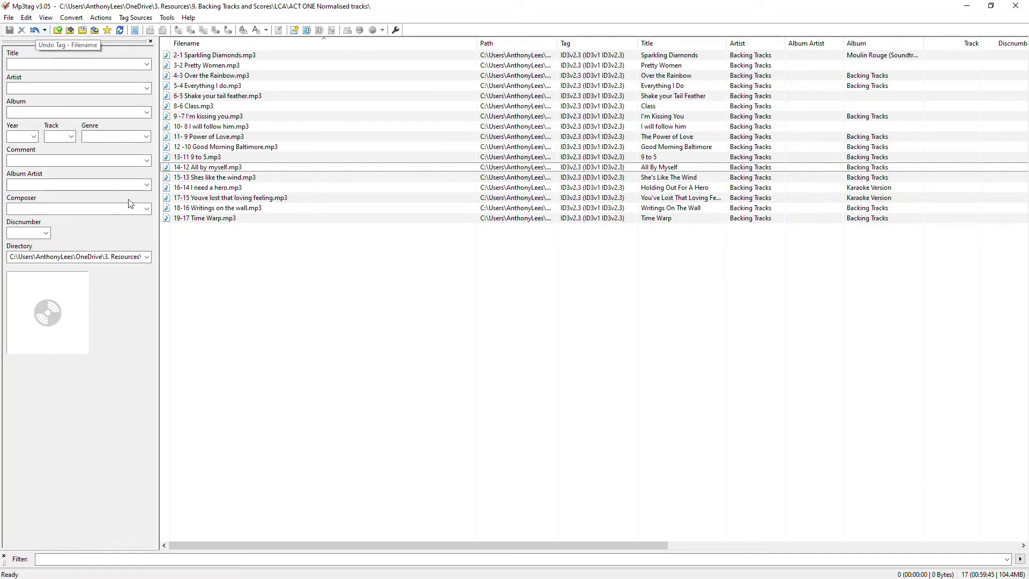
{"action": "left_click", "coordinate": [267, 218]}
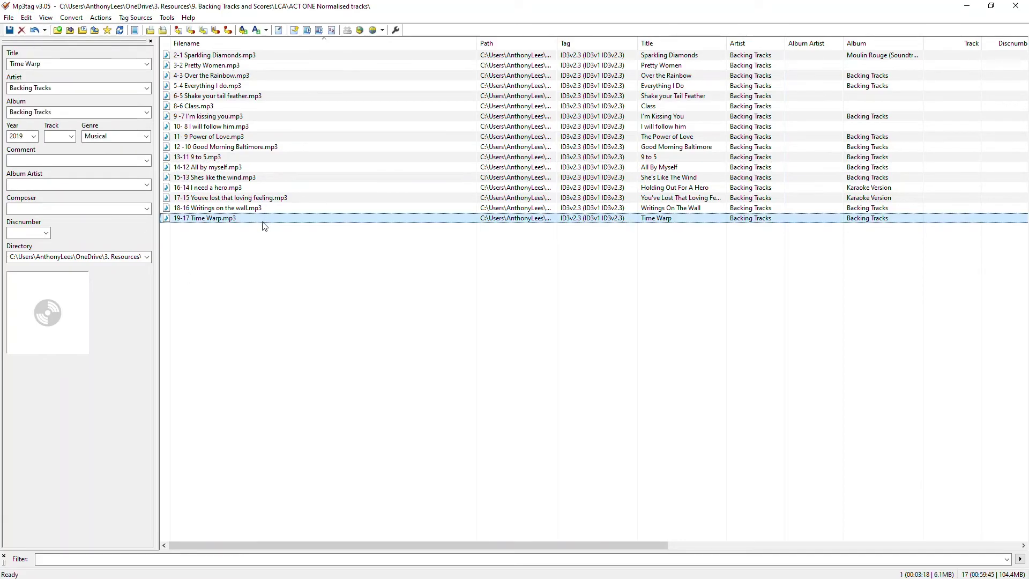
{"action": "key", "text": "ctrl+a"}
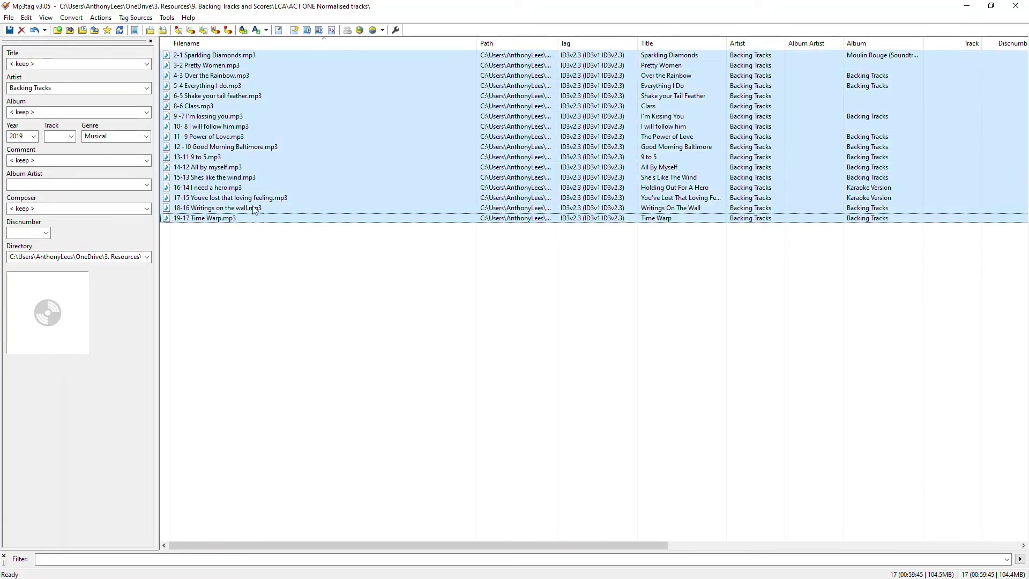
{"action": "left_click", "coordinate": [72, 18]}
{"action": "left_click", "coordinate": [74, 30]}
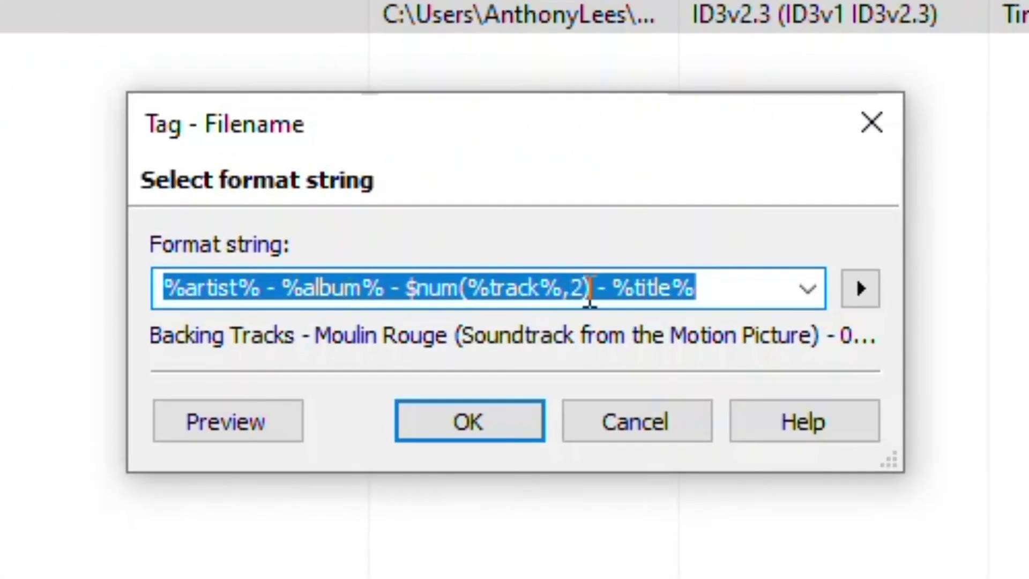
Change the format string to '%title% - %artist%' and rename all files.
{"action": "left_click", "coordinate": [614, 288]}
{"action": "left_click_drag", "start_coordinate": [613, 288], "coordinate": [153, 288]}
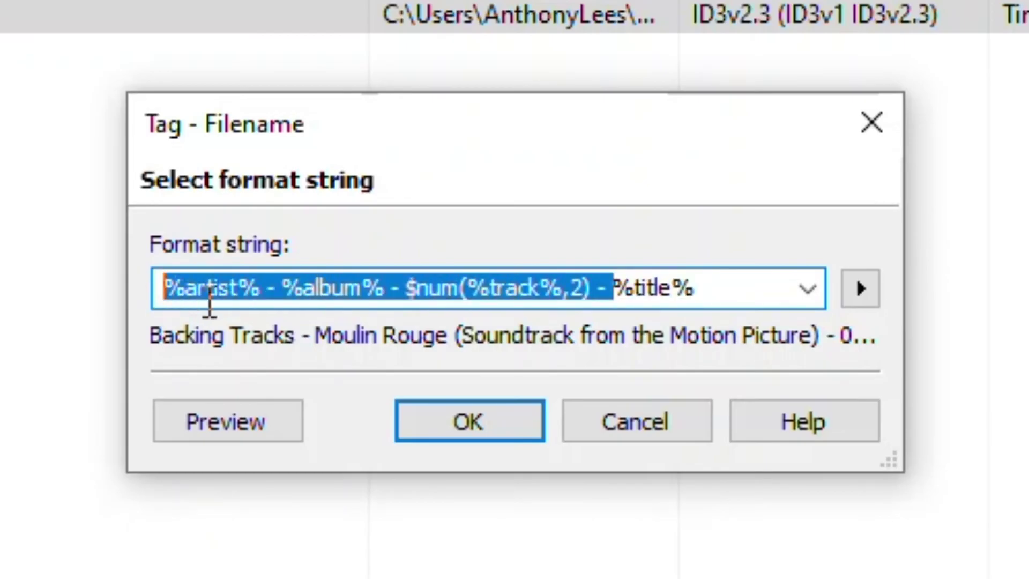
{"action": "key", "text": "Delete"}
{"action": "left_click", "coordinate": [287, 289]}
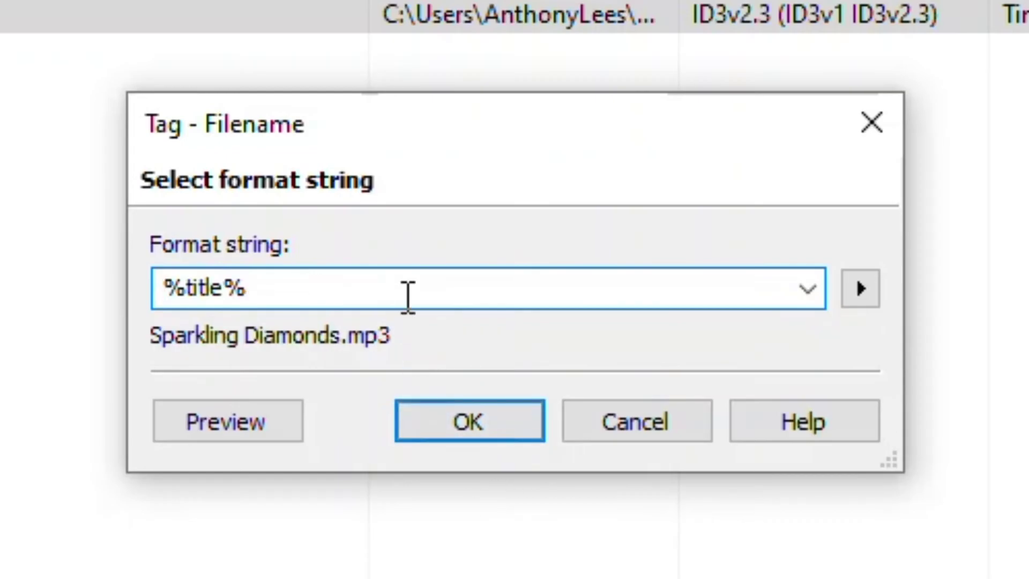
{"action": "type", "text": "- Backing "}
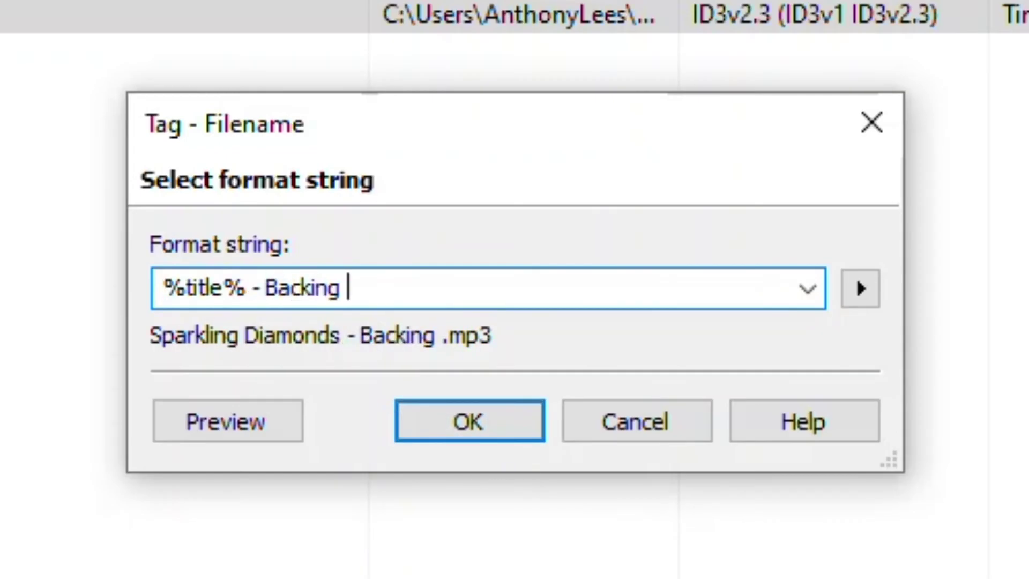
{"action": "type", "text": "Tracks"}
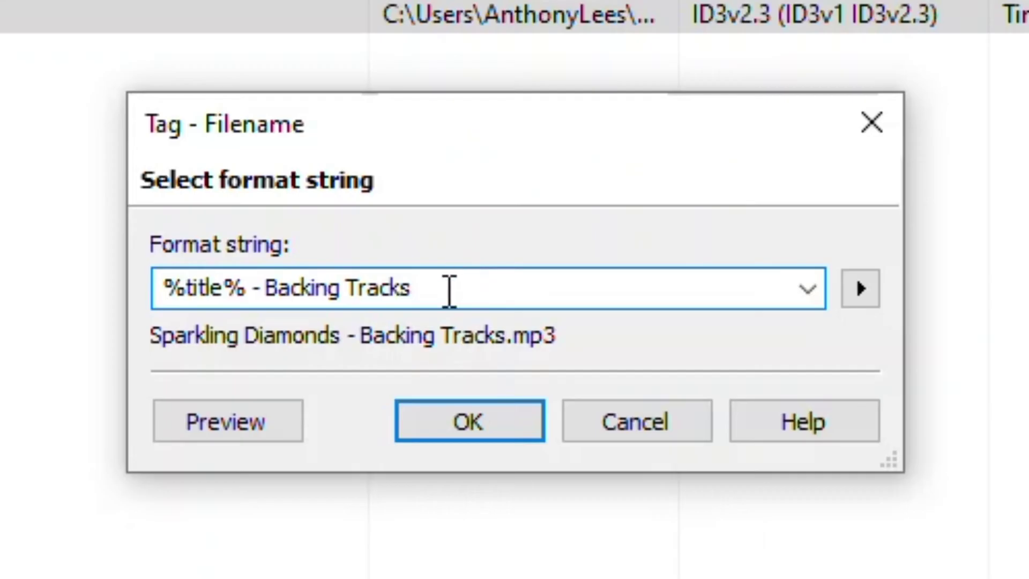
{"action": "left_click_drag", "start_coordinate": [425, 289], "coordinate": [275, 297]}
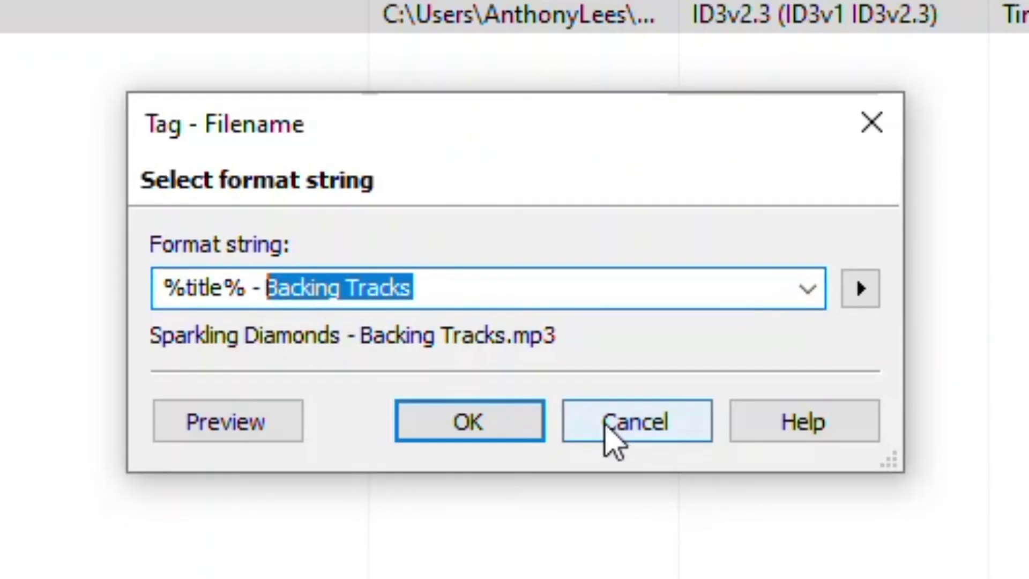
{"action": "type", "text": "%artist%"}
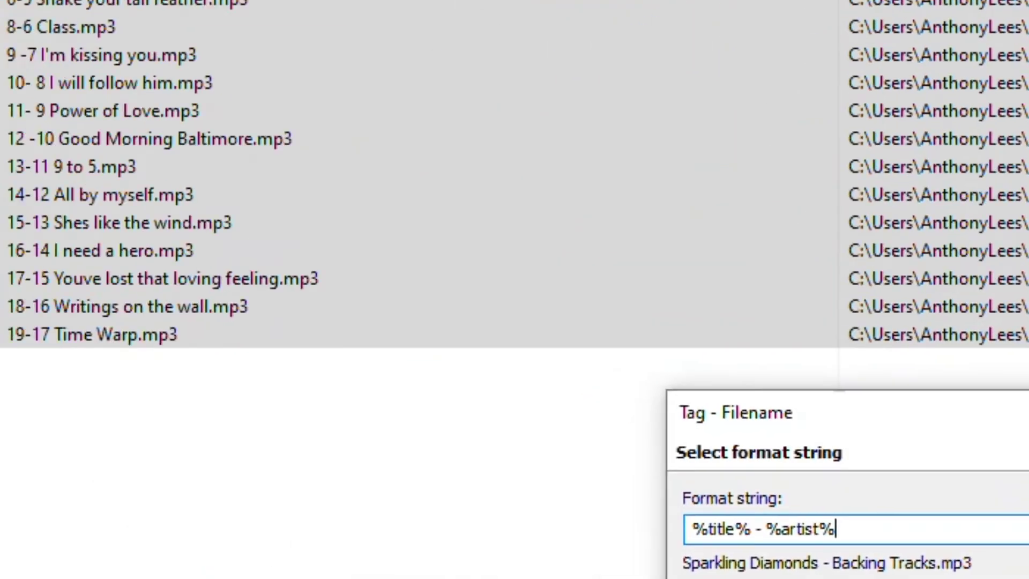
{"action": "left_click", "coordinate": [482, 430]}
Narrow the Filename column, select The Power of Love, and inspect Tag - Filename without changes.
{"action": "left_click", "coordinate": [651, 568]}
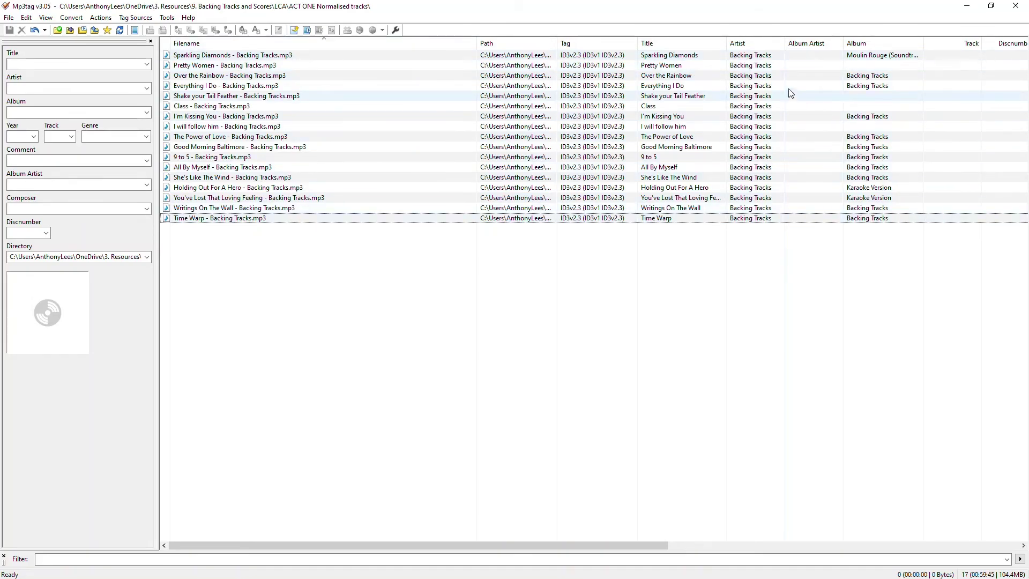
{"action": "left_click_drag", "start_coordinate": [477, 43], "coordinate": [357, 44]}
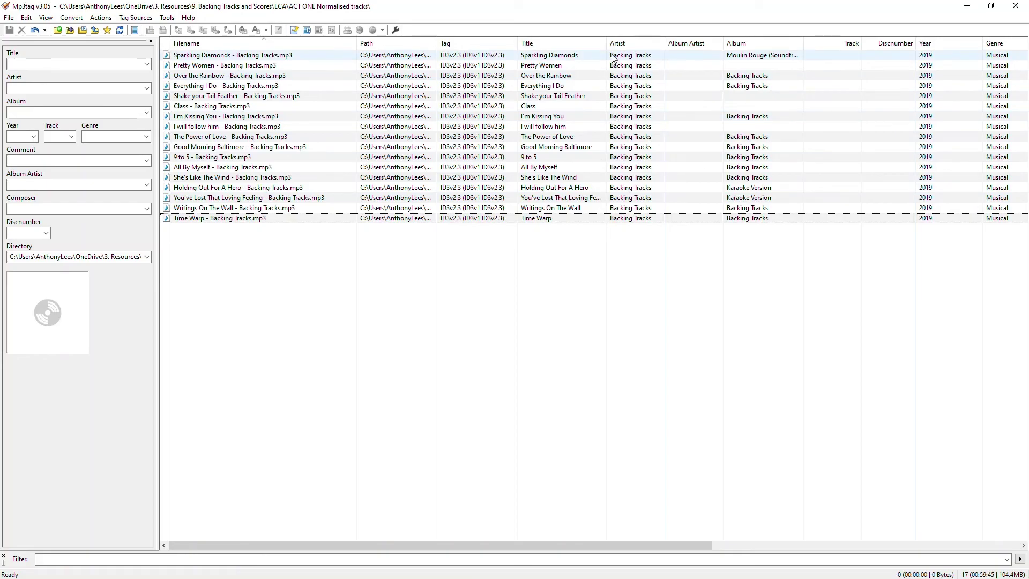
{"action": "left_click", "coordinate": [408, 137]}
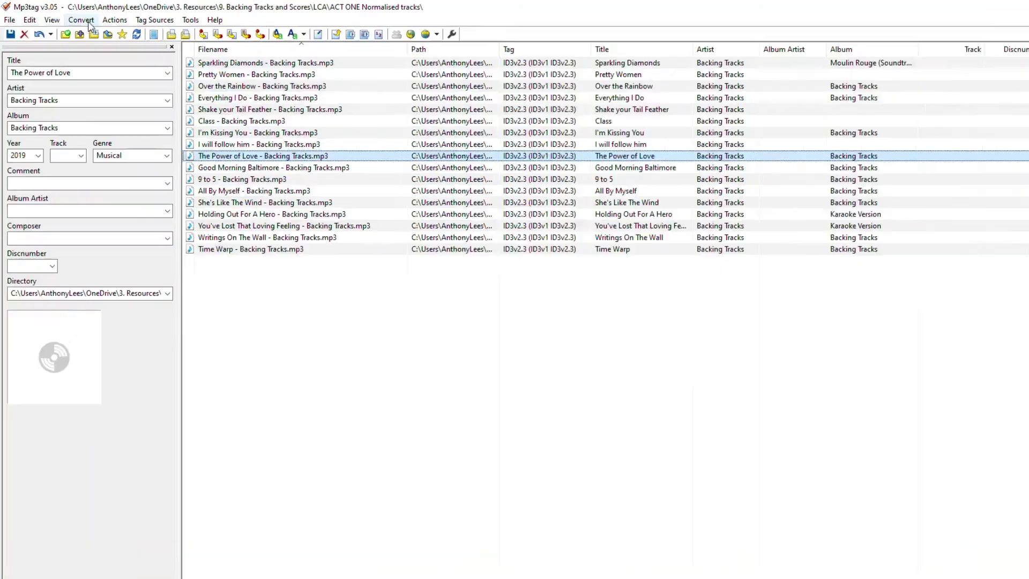
{"action": "left_click", "coordinate": [72, 17]}
{"action": "mouse_move", "coordinate": [94, 19]}
{"action": "mouse_move", "coordinate": [260, 62]}
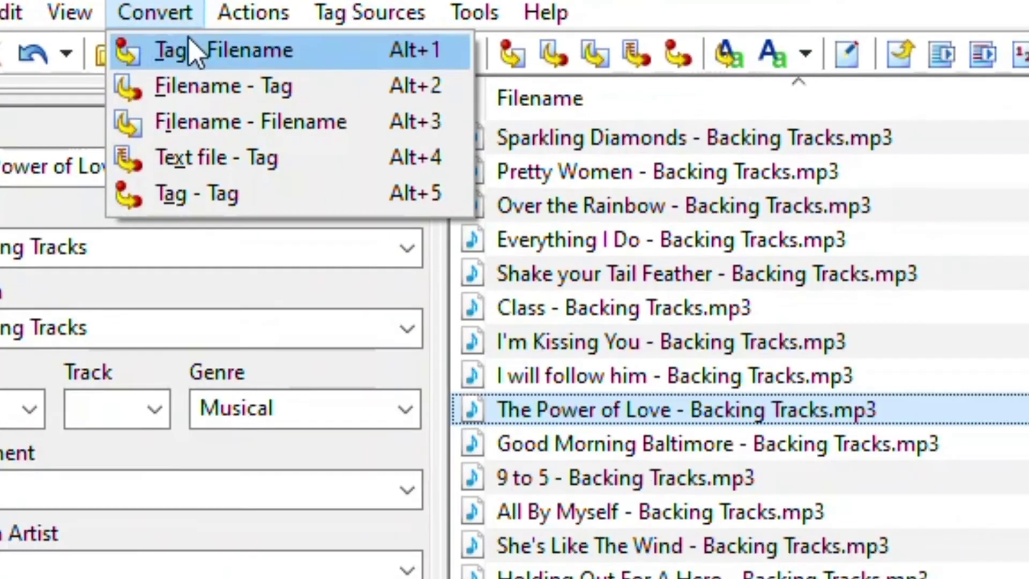
{"action": "left_click", "coordinate": [270, 98]}
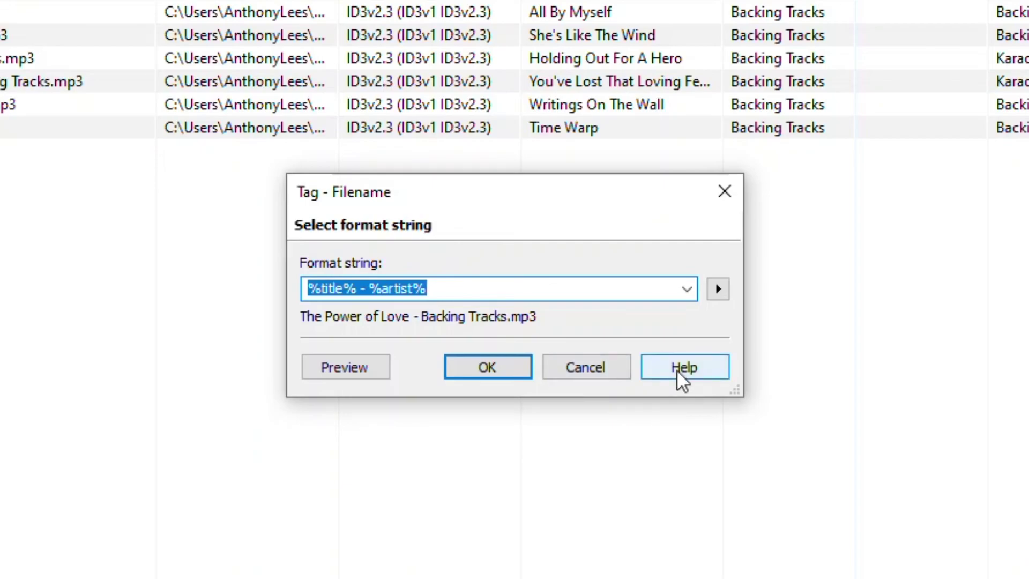
{"action": "left_click", "coordinate": [595, 373]}
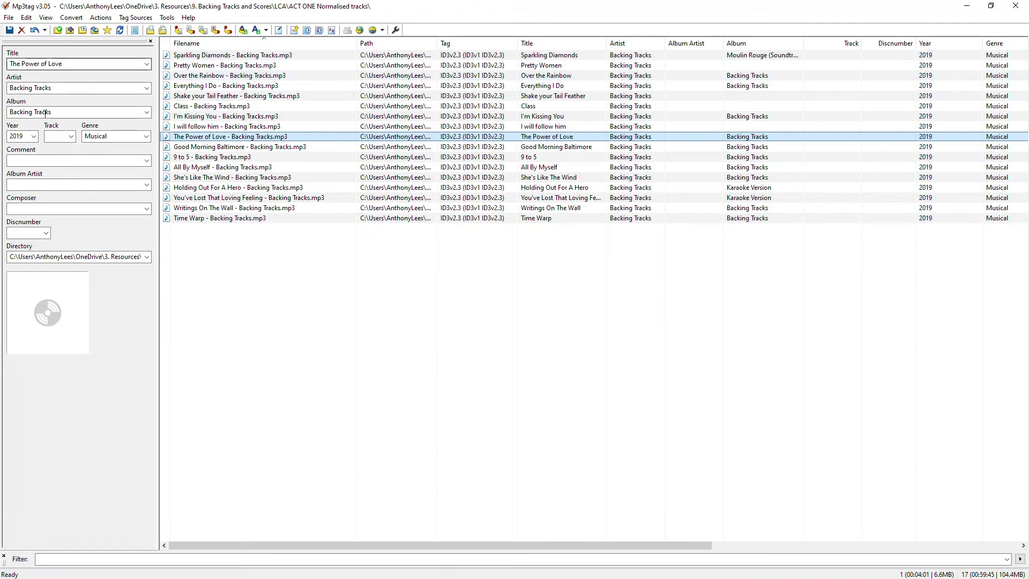
Select Pretty Women, Shake your Tail Feather, Good Morning Baltimore and Holding Out For A Hero.
{"action": "left_click", "coordinate": [255, 65]}
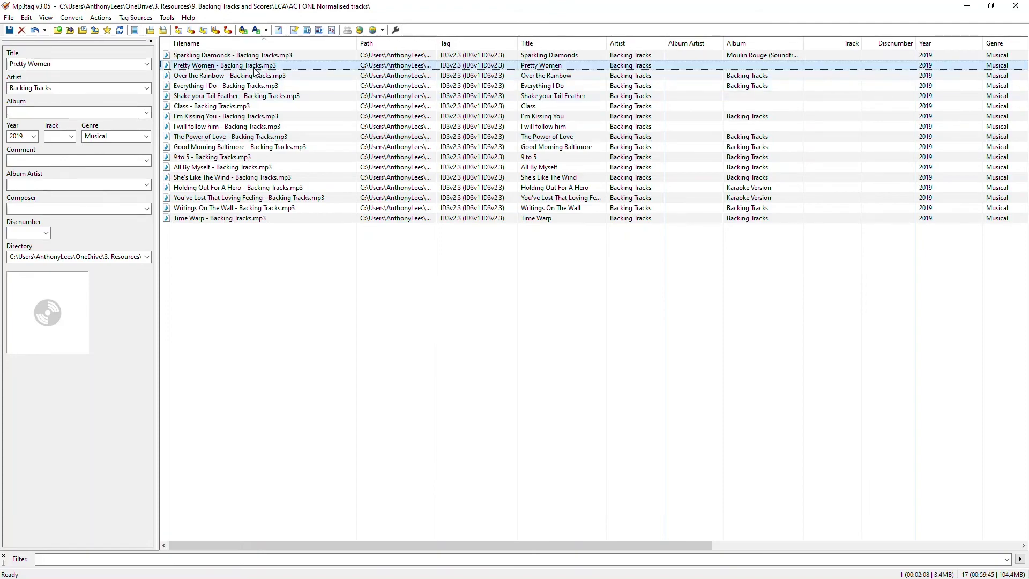
{"action": "left_click", "coordinate": [250, 97], "text": "ctrl"}
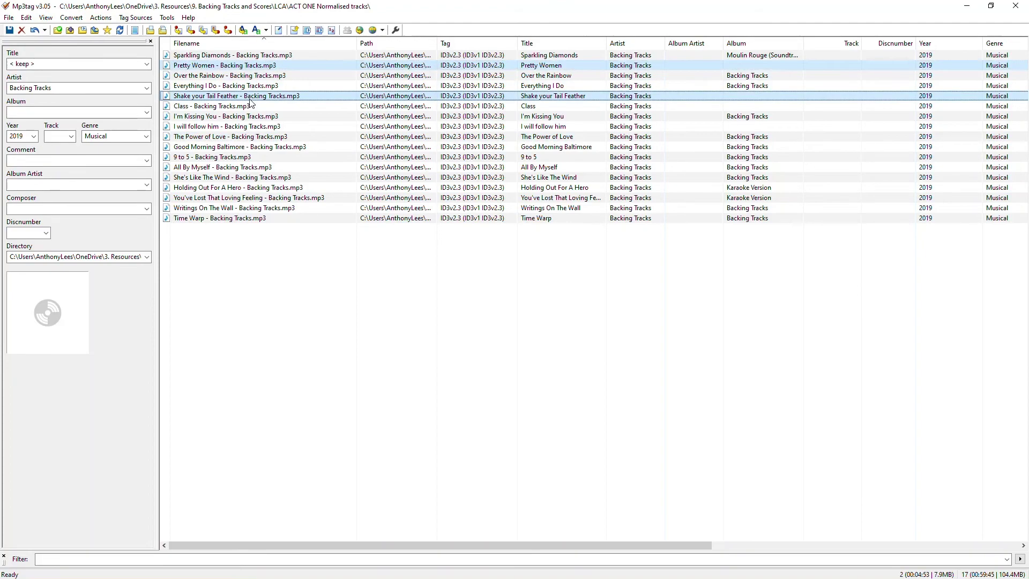
{"action": "left_click", "coordinate": [258, 146], "text": "ctrl"}
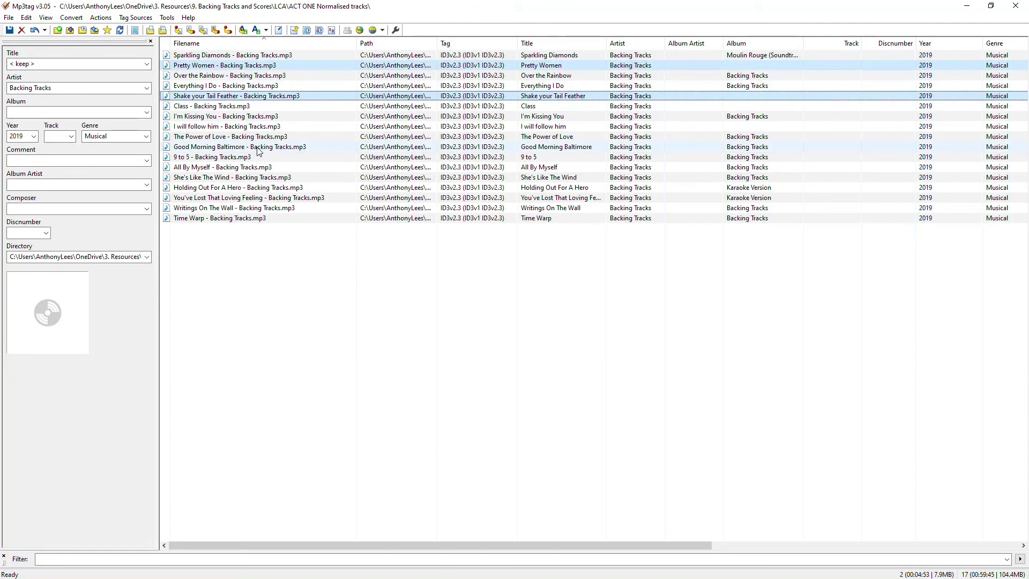
{"action": "left_click", "coordinate": [260, 188], "text": "ctrl"}
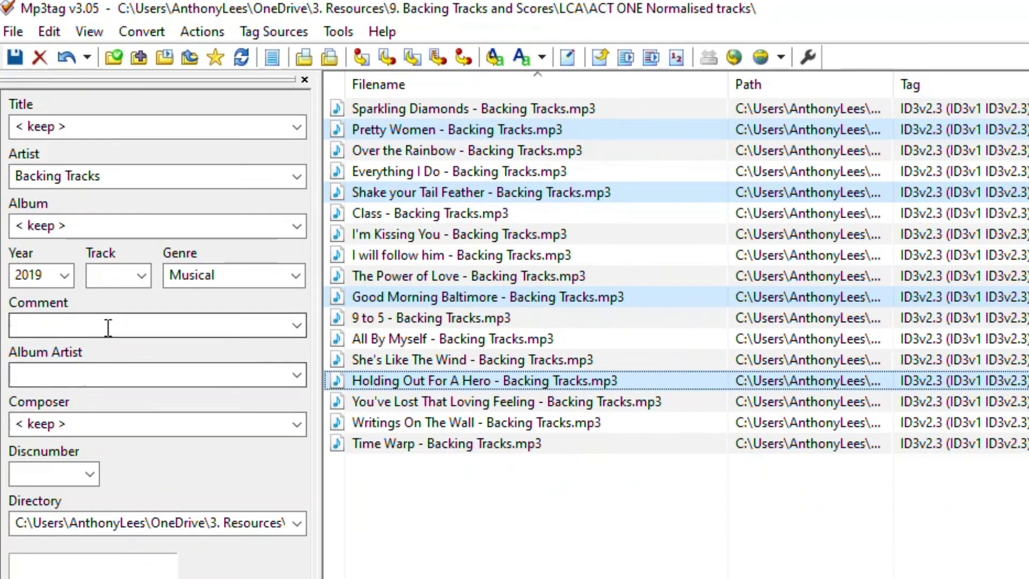
Enter the comment 'Great version - use again.' and save it to the four files.
{"action": "left_click", "coordinate": [101, 301]}
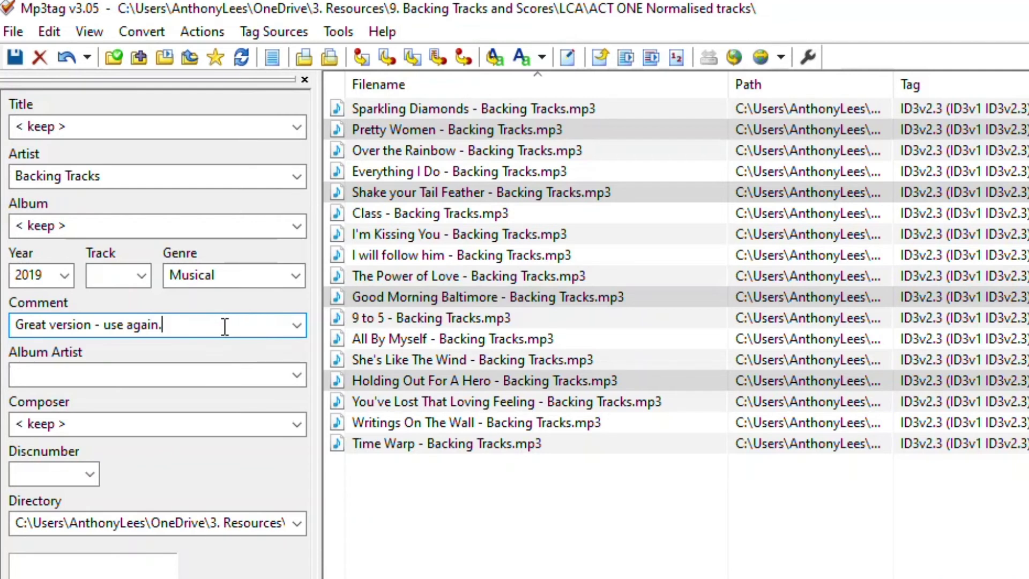
{"action": "left_click", "coordinate": [16, 57]}
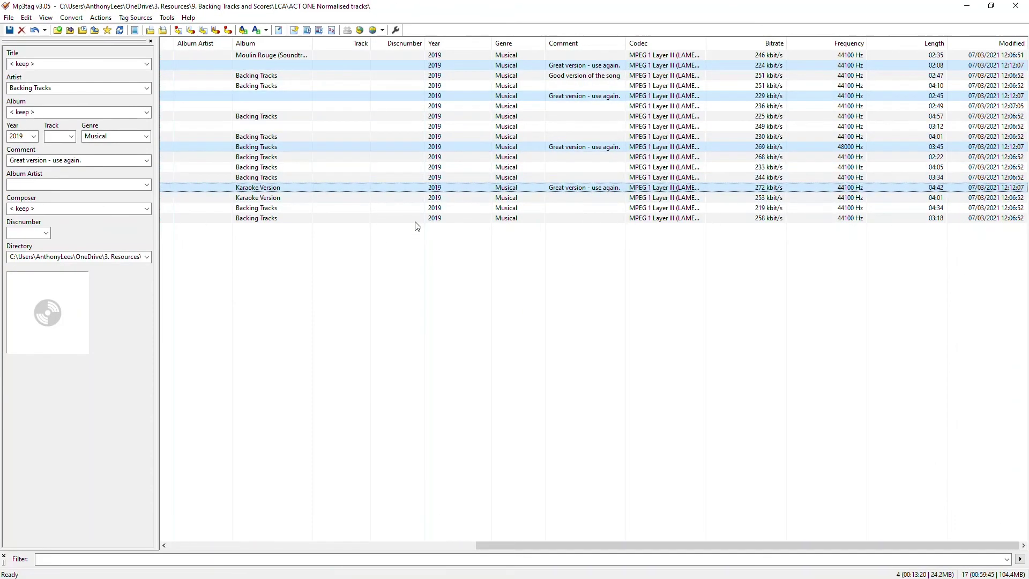
{"action": "left_click", "coordinate": [223, 544]}
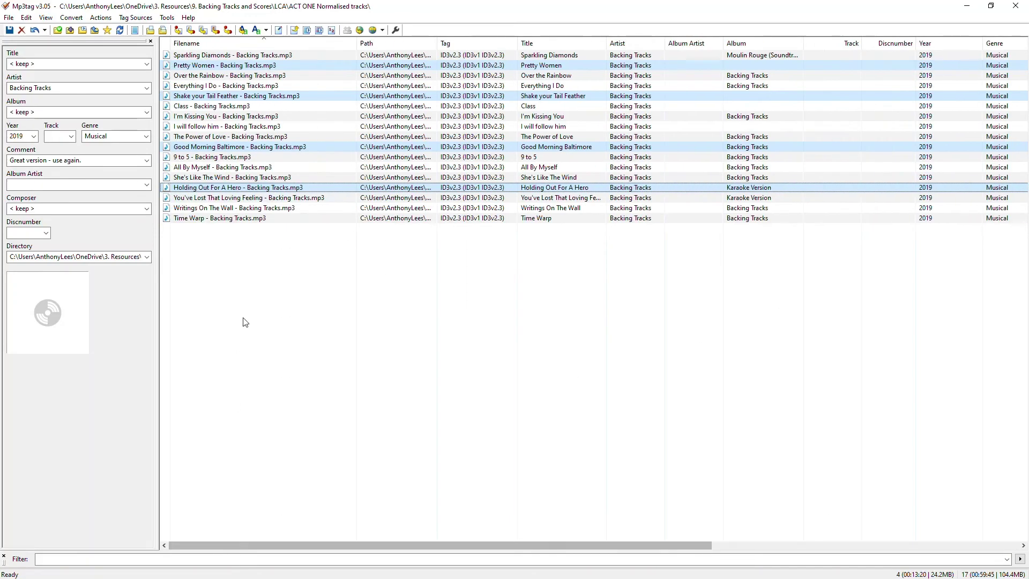
In Explorer, check Good Morning Baltimore's Properties Details for the saved comment.
{"action": "key", "text": "alt+Tab"}
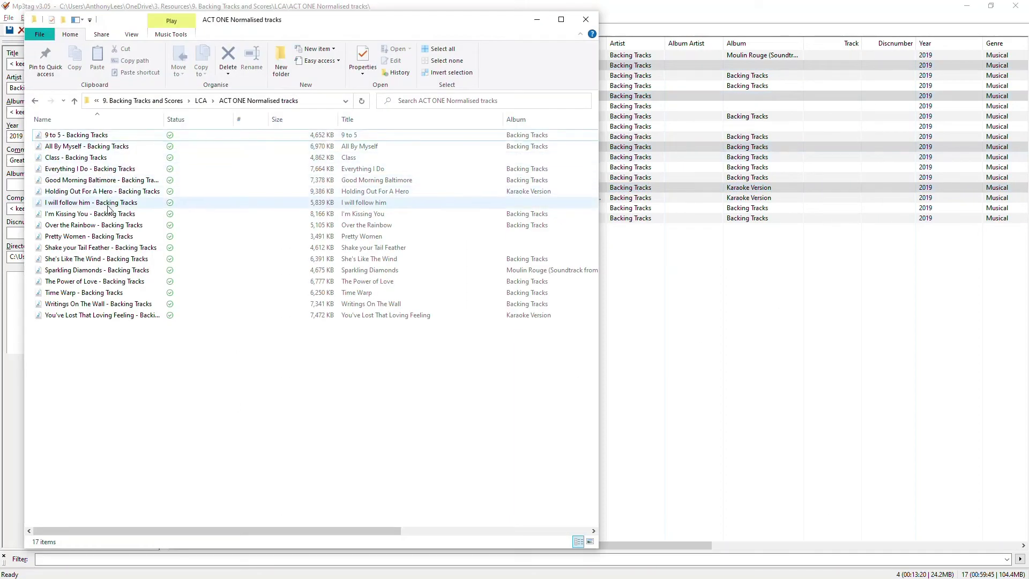
{"action": "left_click", "coordinate": [114, 182]}
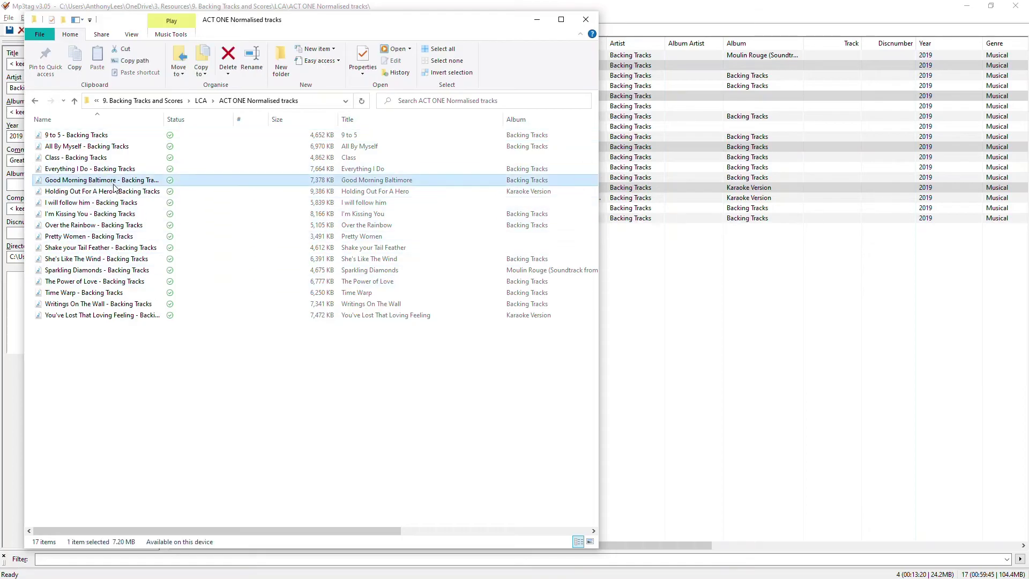
{"action": "right_click", "coordinate": [114, 183]}
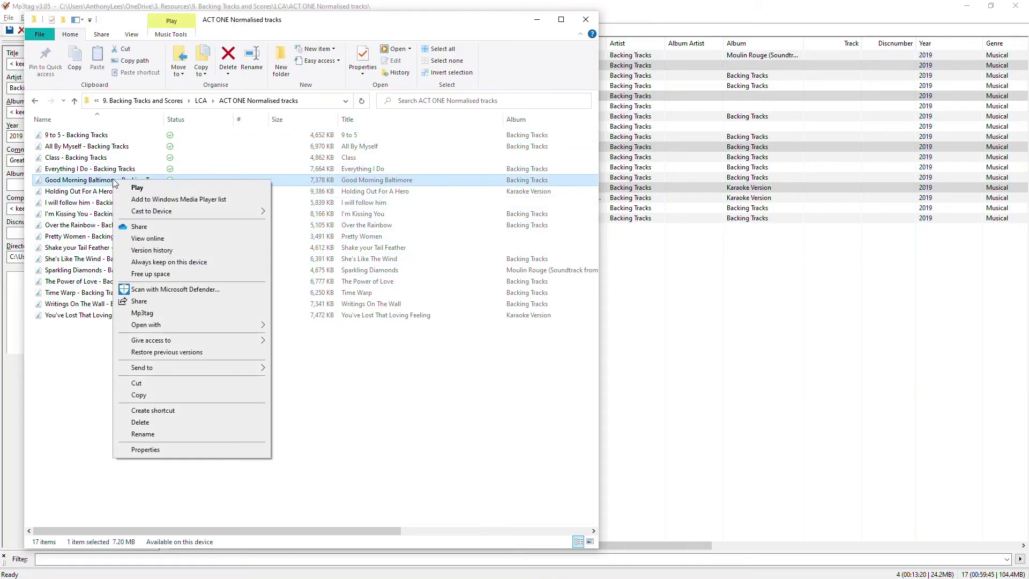
{"action": "left_click", "coordinate": [185, 449]}
{"action": "left_click", "coordinate": [187, 140]}
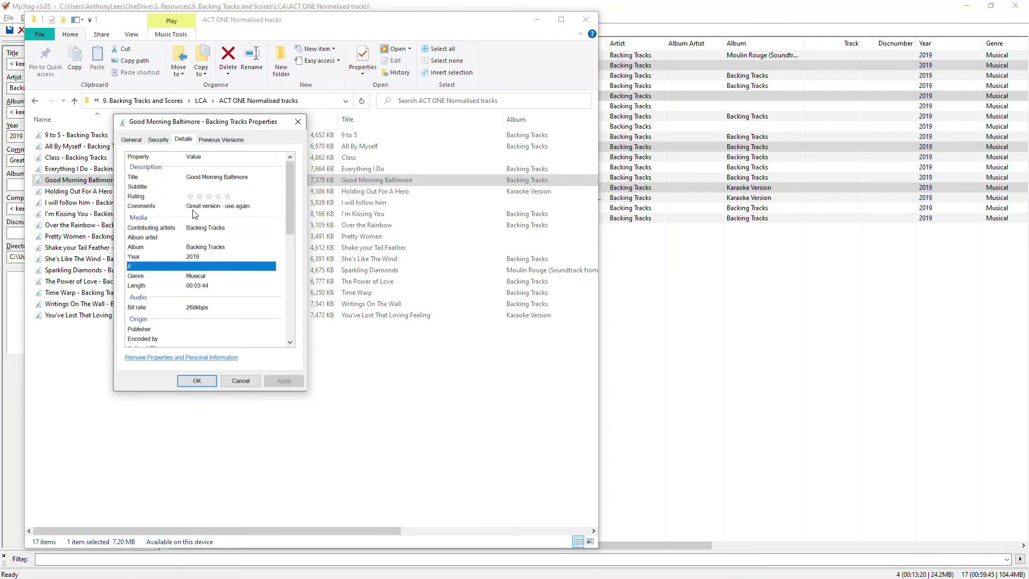
{"action": "left_click", "coordinate": [240, 381]}
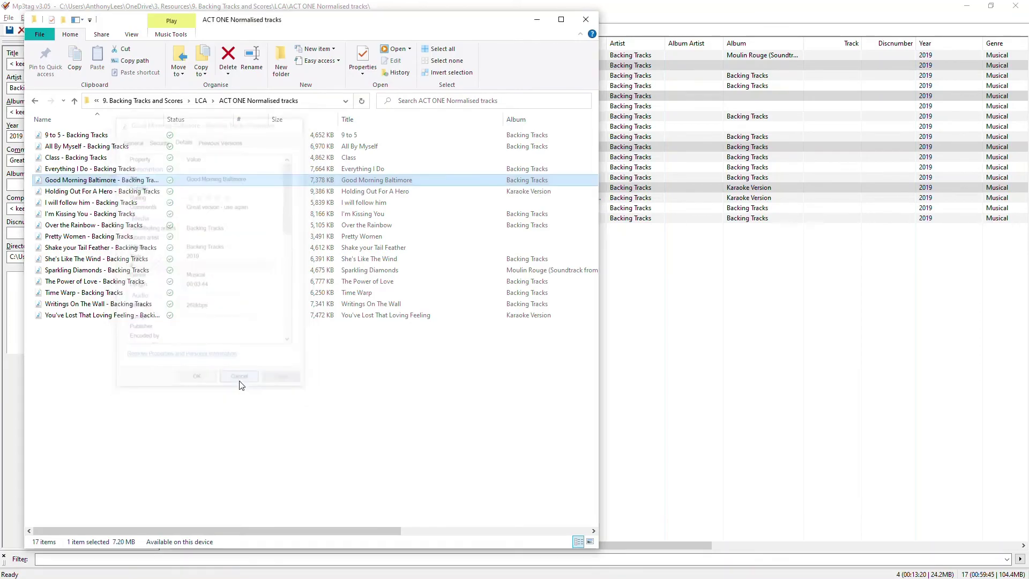
Minimise Explorer and select the tracks from She's Like The Wind up to I will follow him.
{"action": "left_click", "coordinate": [537, 19]}
{"action": "left_click", "coordinate": [322, 177]}
{"action": "left_click", "coordinate": [314, 130], "text": "shift"}
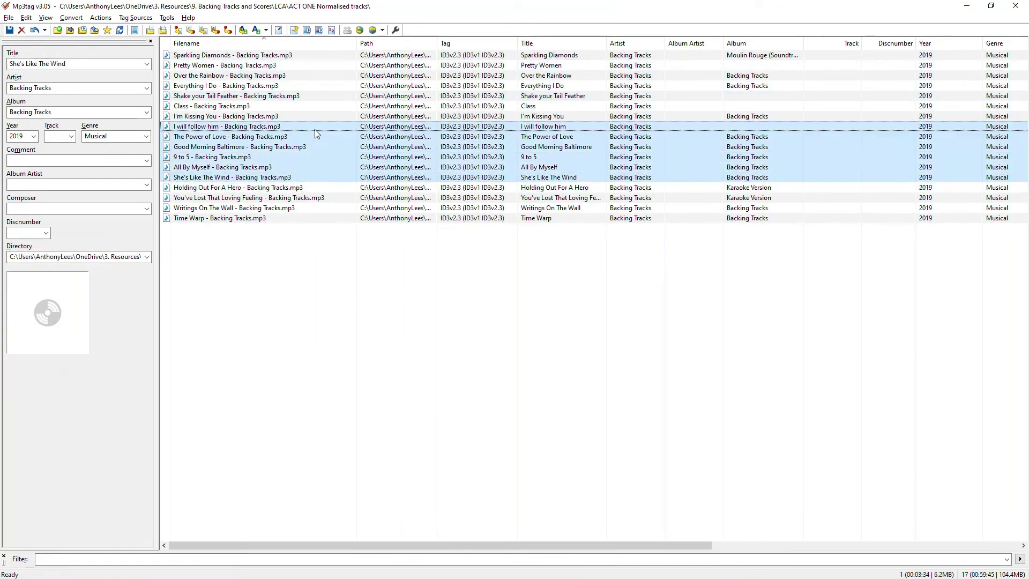
Replace the six tracks' comment with 'LCA2018, Concert 2019, Show 2020' and save.
{"action": "left_click", "coordinate": [43, 161]}
{"action": "key", "text": "ctrl+a"}
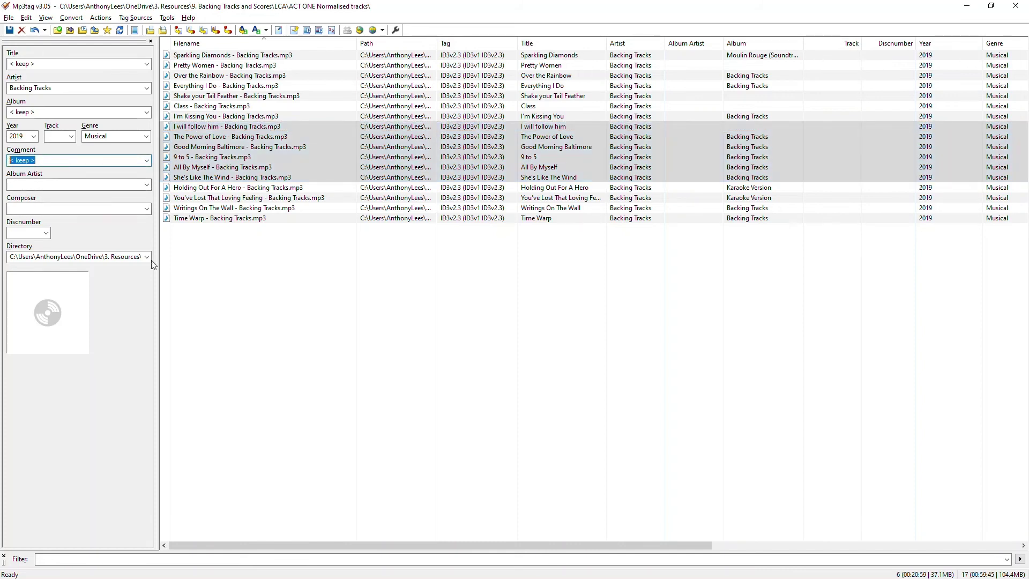
{"action": "type", "text": "LCA2018, Concert 2019, Show 2020"}
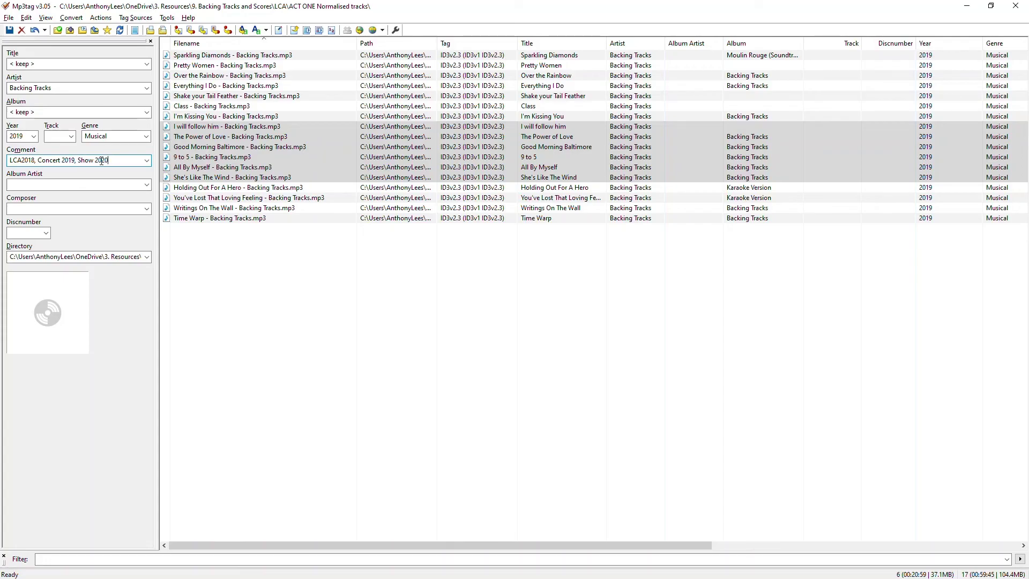
{"action": "left_click", "coordinate": [10, 30]}
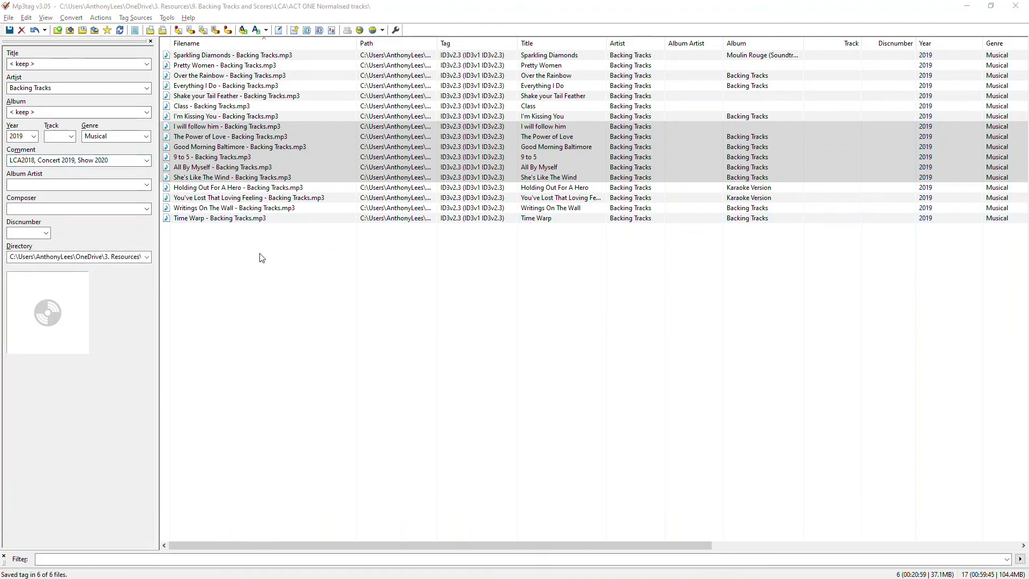
Check that She's Like The Wind's Details show the comment 'LCA2018, Concert 2019, Show 2020'.
{"action": "right_click", "coordinate": [108, 255]}
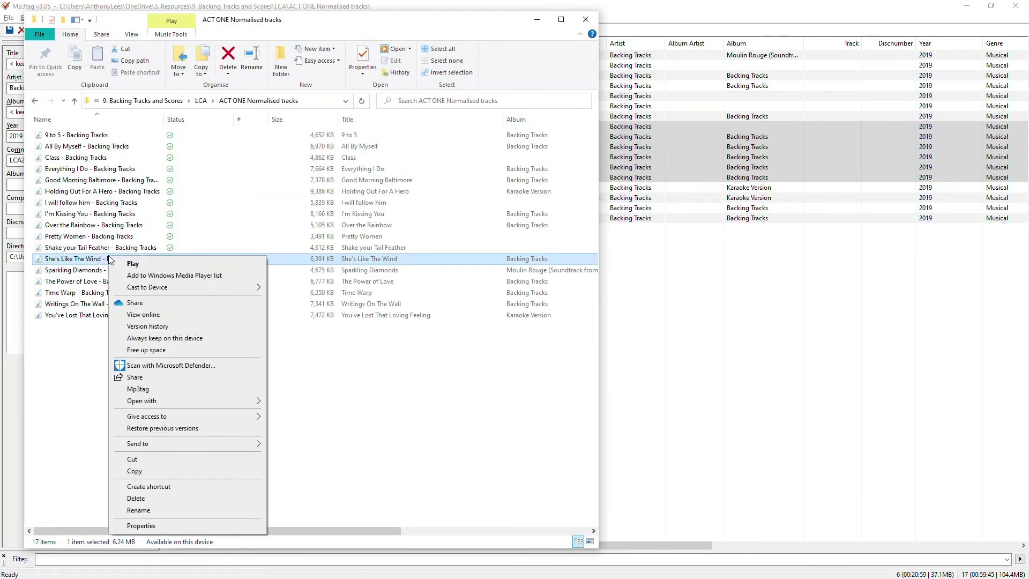
{"action": "left_click", "coordinate": [172, 526]}
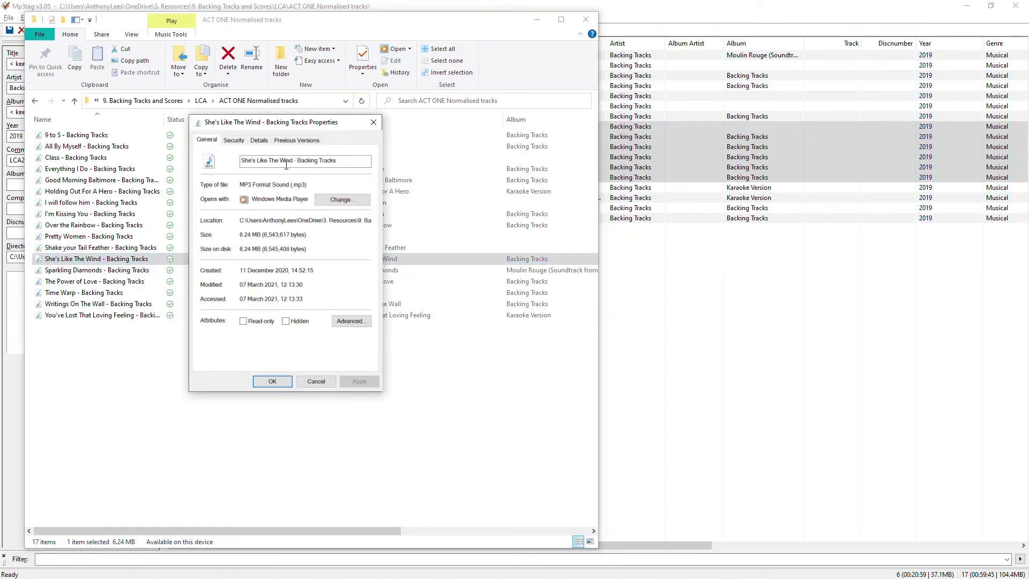
{"action": "left_click", "coordinate": [258, 141]}
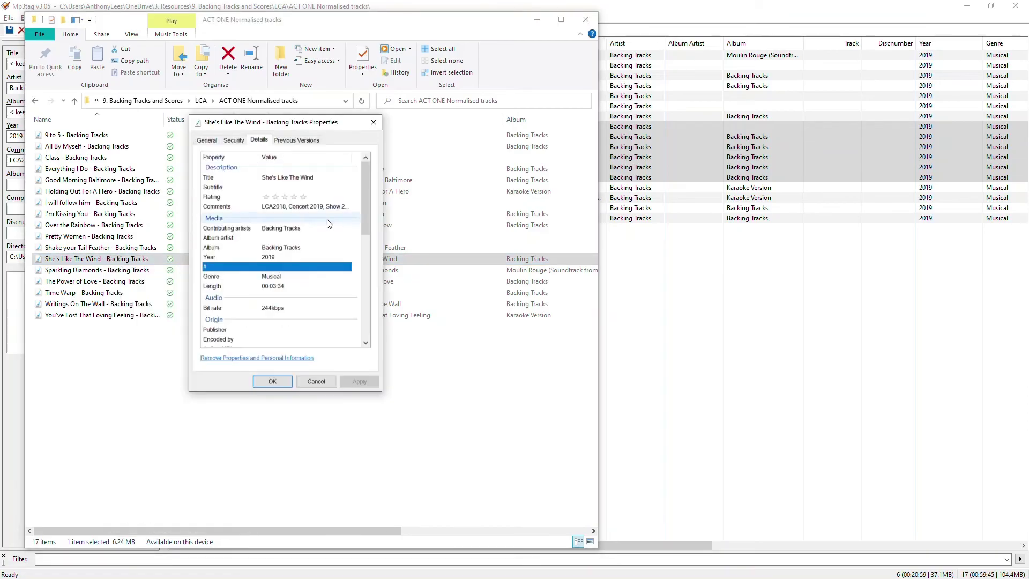
{"action": "left_click", "coordinate": [308, 208]}
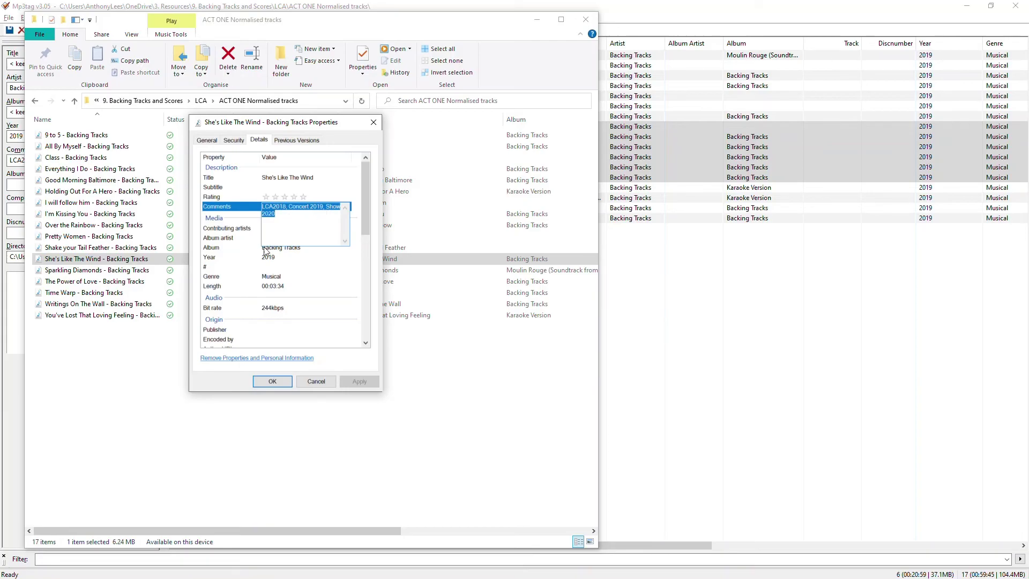
Close the properties, maximize the Explorer window, and add the Comments column through Choose Details.
{"action": "left_click", "coordinate": [316, 381]}
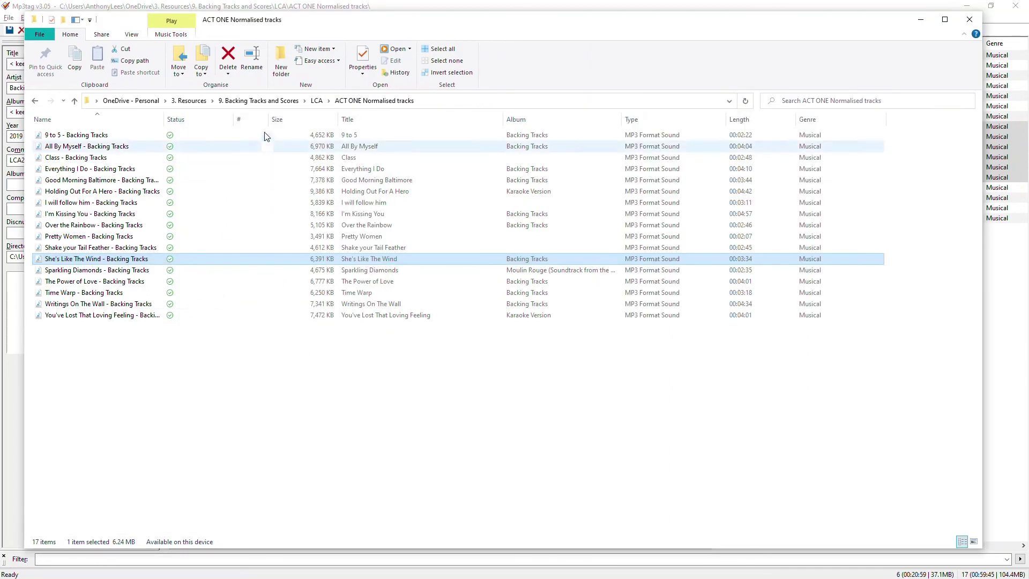
{"action": "double_click", "coordinate": [303, 24]}
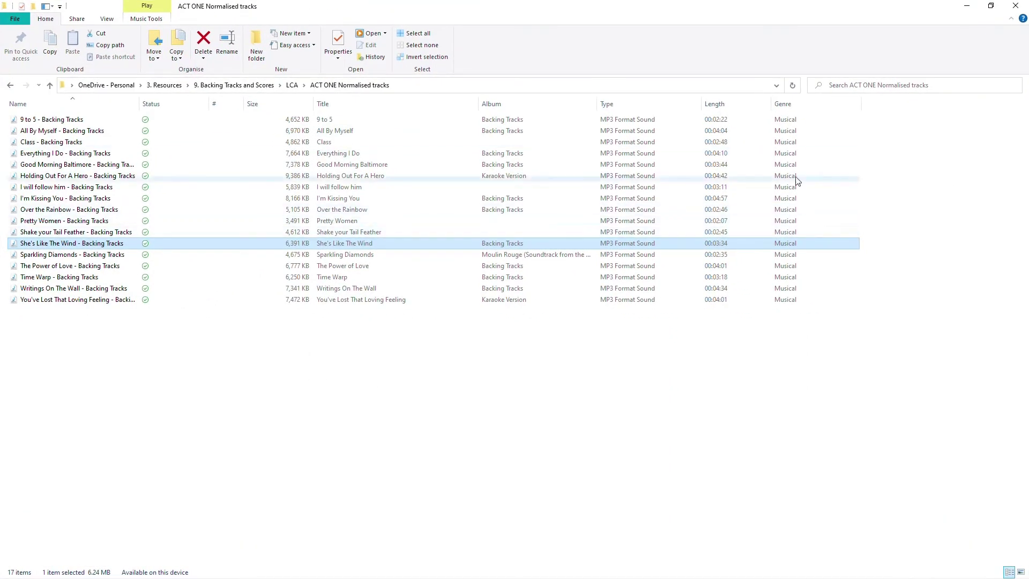
{"action": "right_click", "coordinate": [178, 104]}
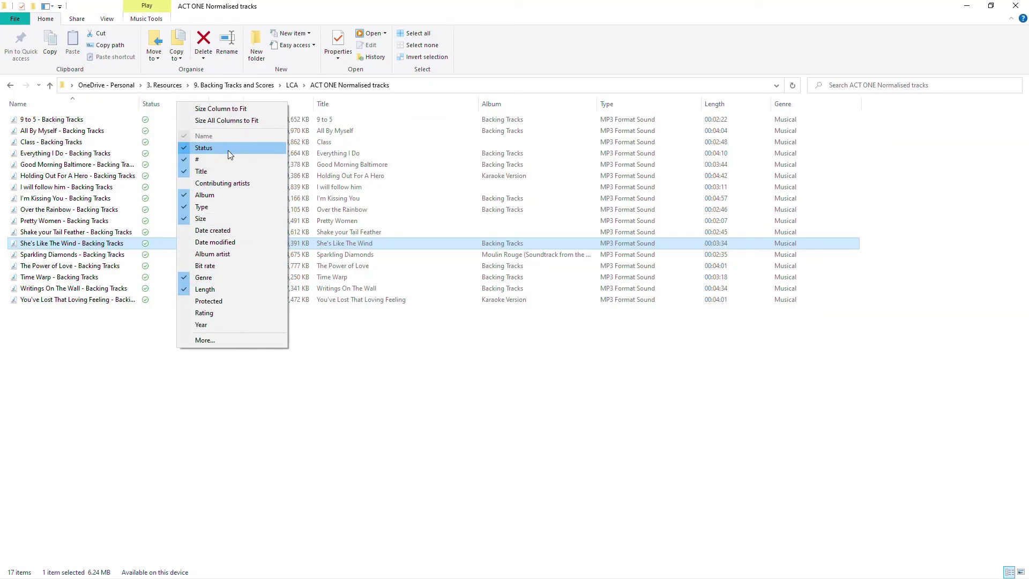
{"action": "left_click", "coordinate": [214, 340]}
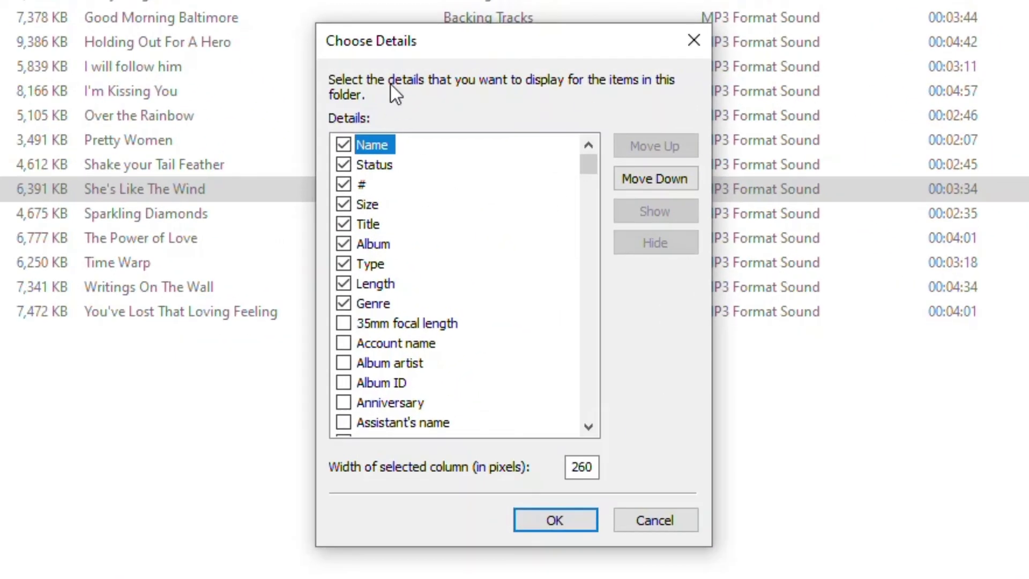
{"action": "left_click_drag", "start_coordinate": [589, 164], "coordinate": [572, 205]}
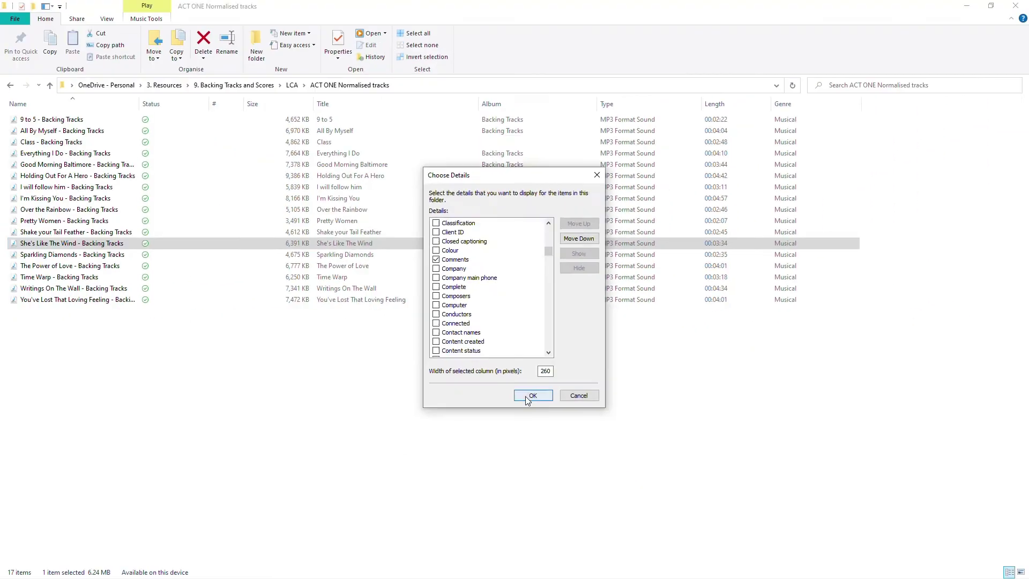
{"action": "left_click", "coordinate": [555, 520]}
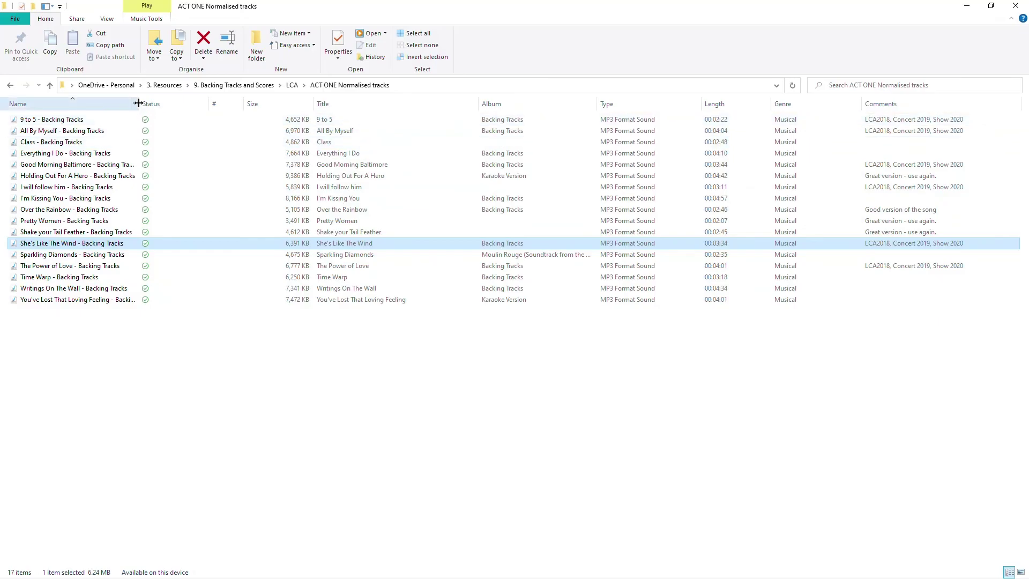
Widen the Name column, move Length after Status, and move Comments ahead of Size.
{"action": "left_click_drag", "start_coordinate": [138, 103], "coordinate": [204, 103]}
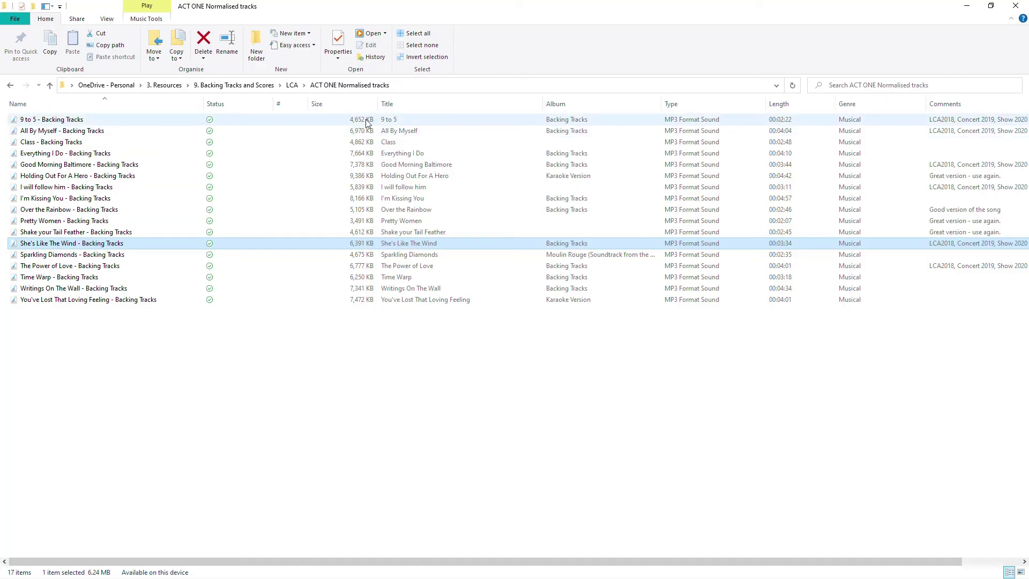
{"action": "left_click_drag", "start_coordinate": [781, 104], "coordinate": [284, 110]}
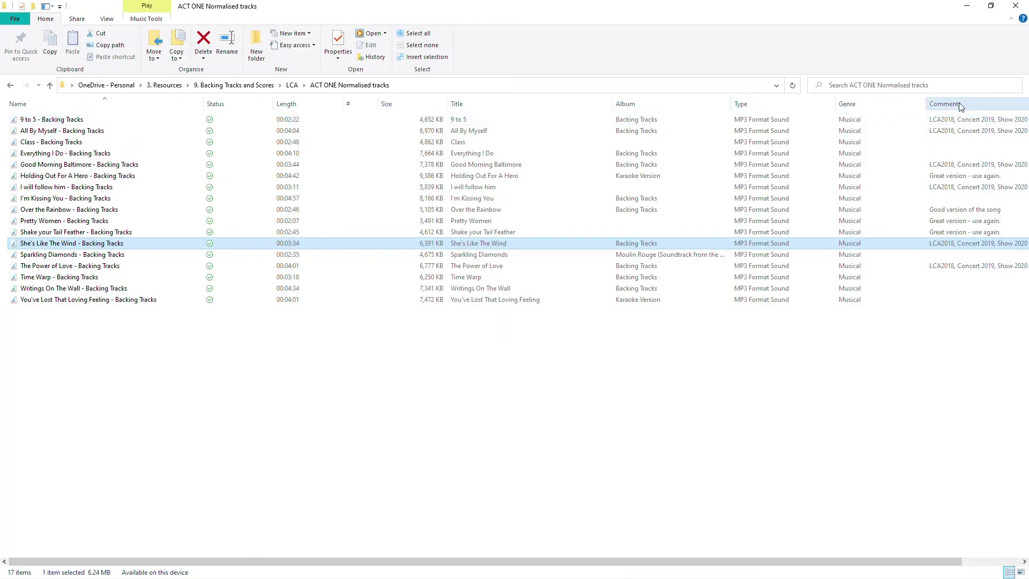
{"action": "left_click_drag", "start_coordinate": [959, 107], "coordinate": [419, 109]}
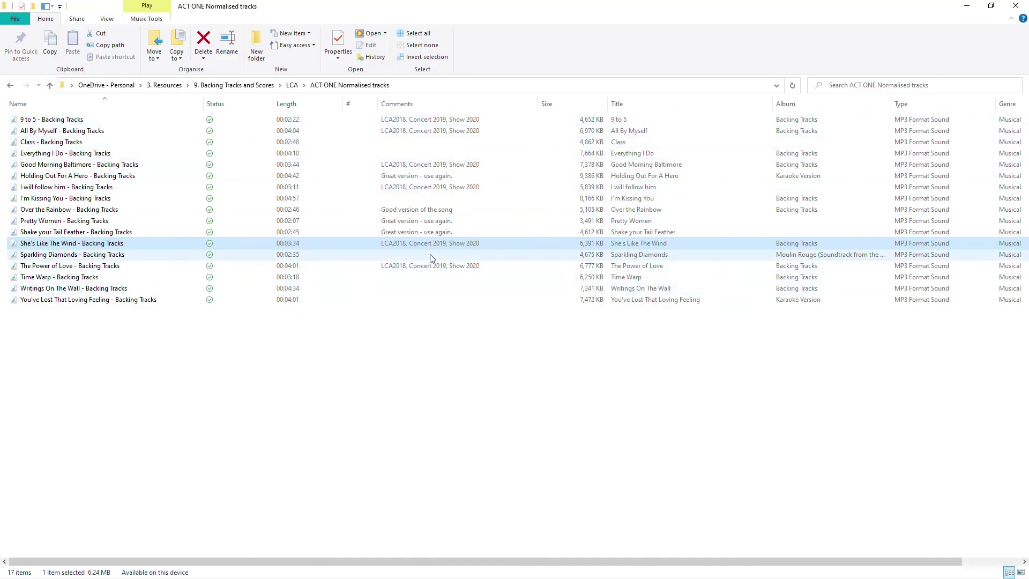
Return to Mp3tag and dismiss the tag sources list, leaving all 17 tracks listed.
{"action": "key", "text": "alt+Tab"}
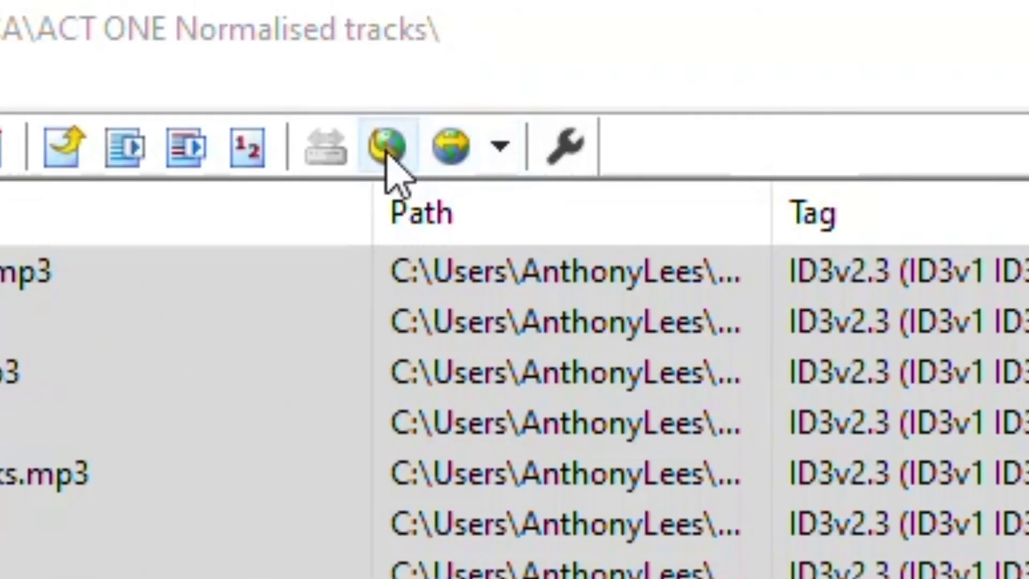
{"action": "left_click", "coordinate": [432, 79]}
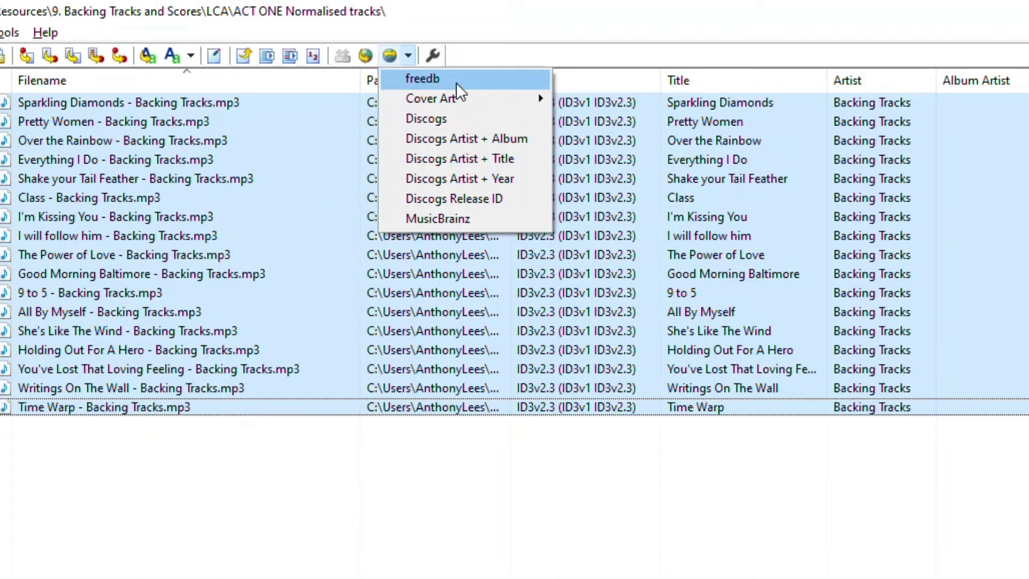
{"action": "left_click", "coordinate": [331, 241]}
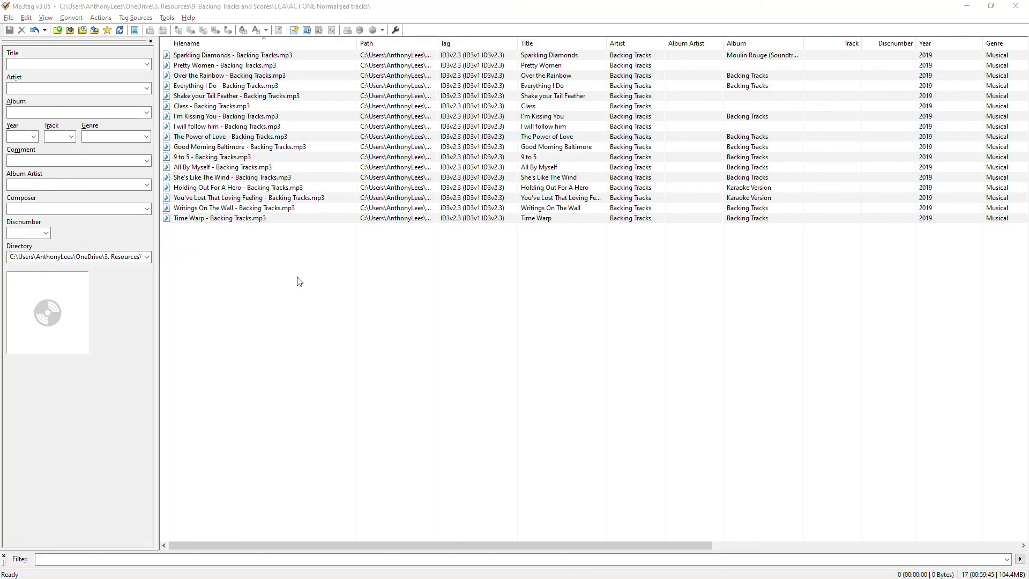
Select all 17 tracks and set their Comment and Album Artist to < blank >.
{"action": "left_click", "coordinate": [269, 179]}
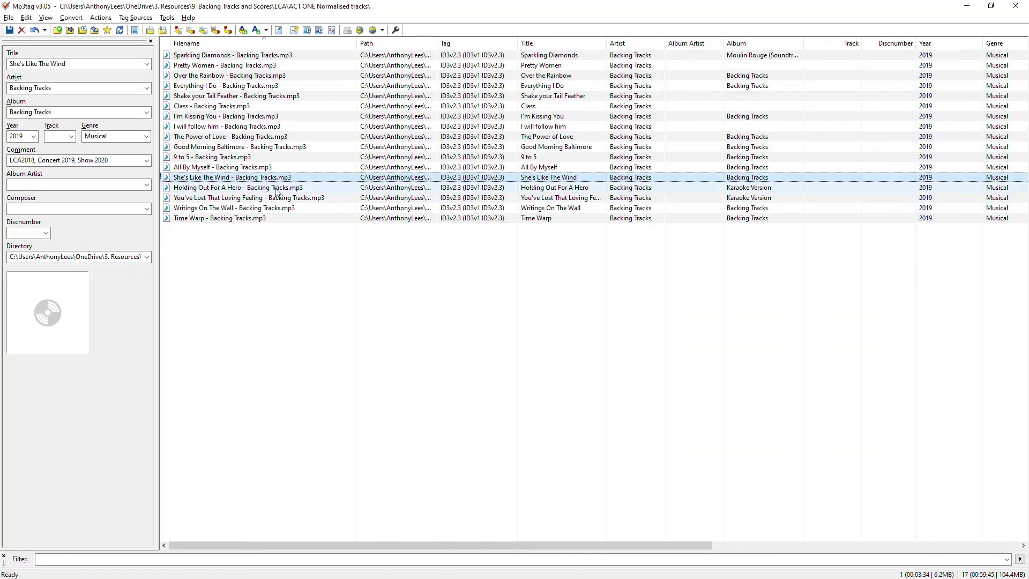
{"action": "key", "text": "ctrl+a"}
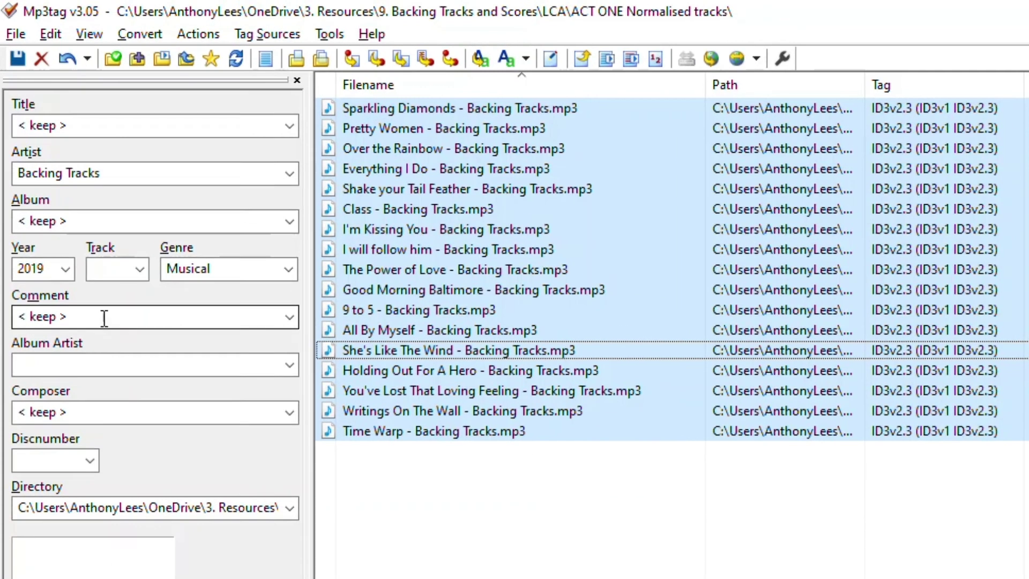
{"action": "left_click", "coordinate": [69, 216]}
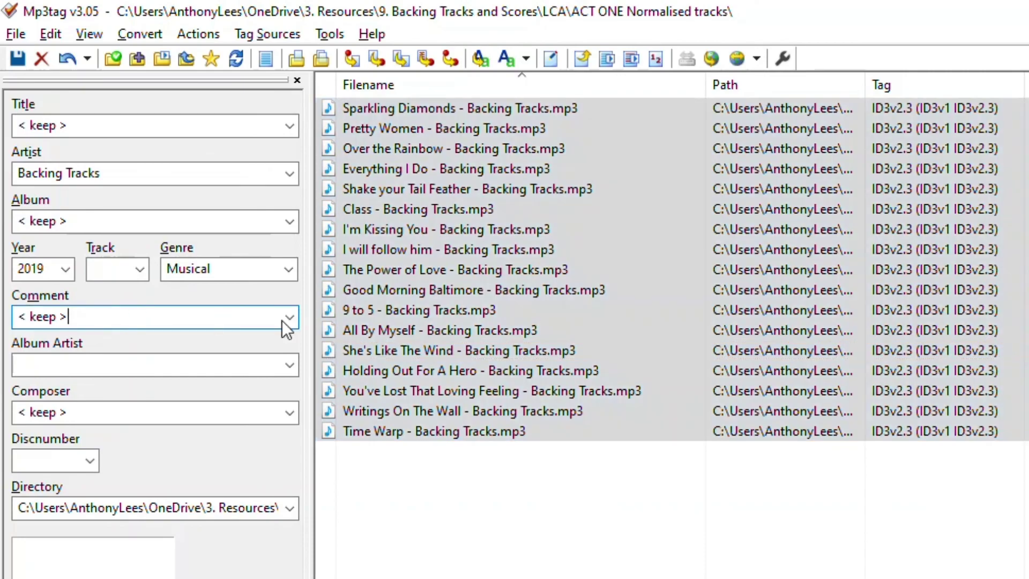
{"action": "left_click", "coordinate": [197, 216]}
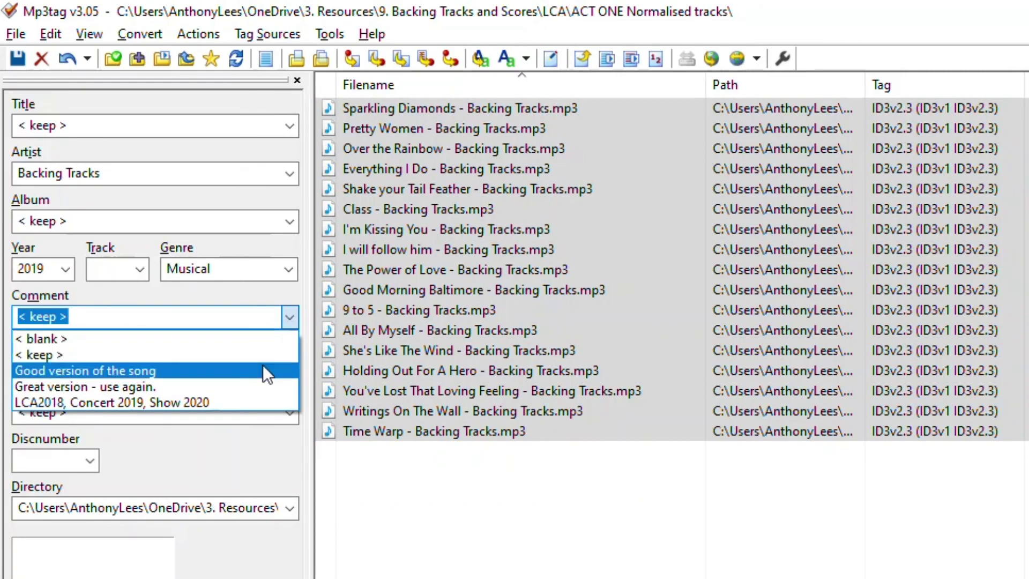
{"action": "left_click", "coordinate": [258, 343]}
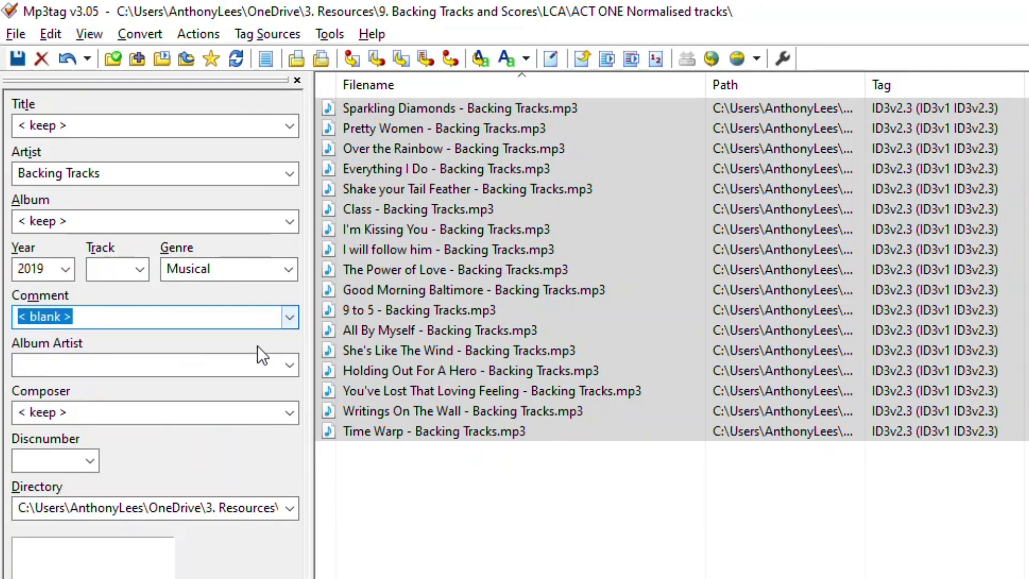
{"action": "left_click", "coordinate": [289, 365]}
{"action": "left_click", "coordinate": [250, 384]}
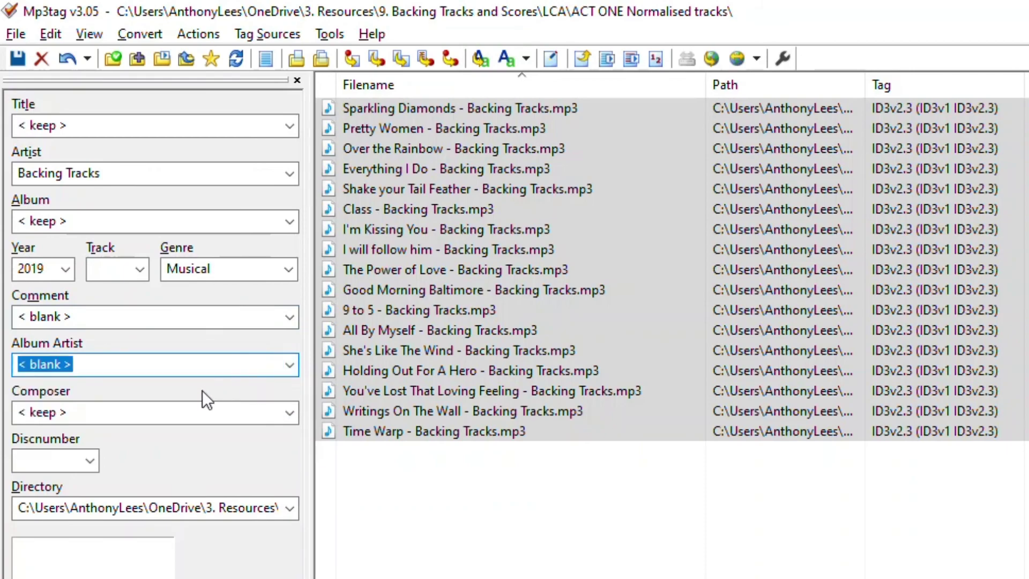
Set Track, Composer and Discnumber to < blank > for all 17 tracks.
{"action": "left_click", "coordinate": [139, 269]}
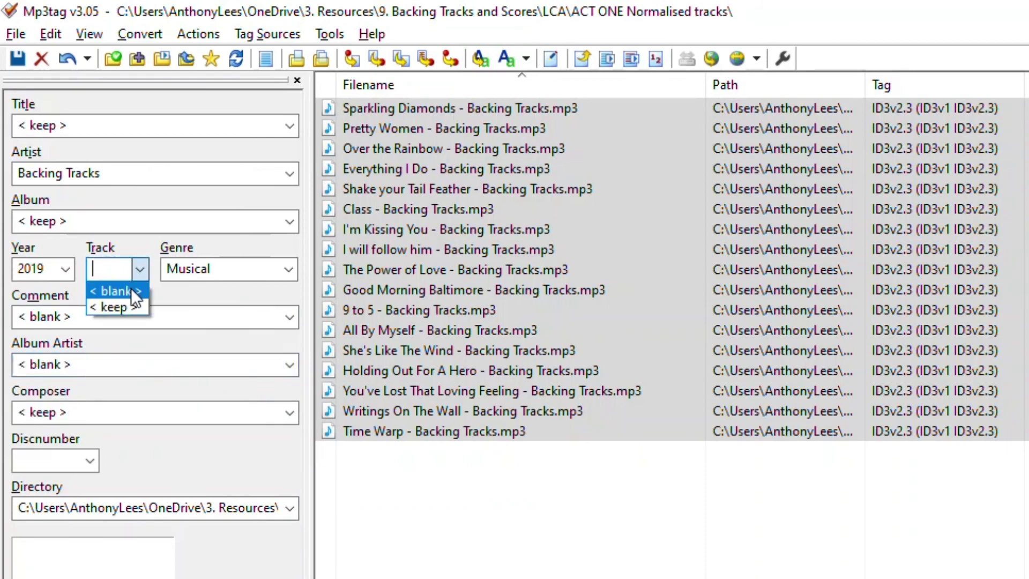
{"action": "left_click", "coordinate": [131, 291]}
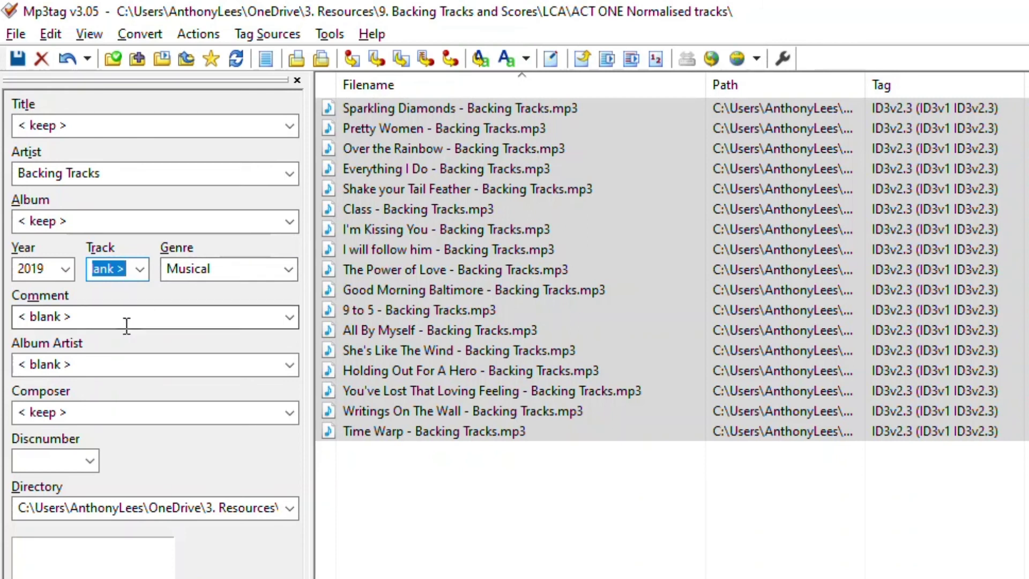
{"action": "left_click", "coordinate": [288, 412]}
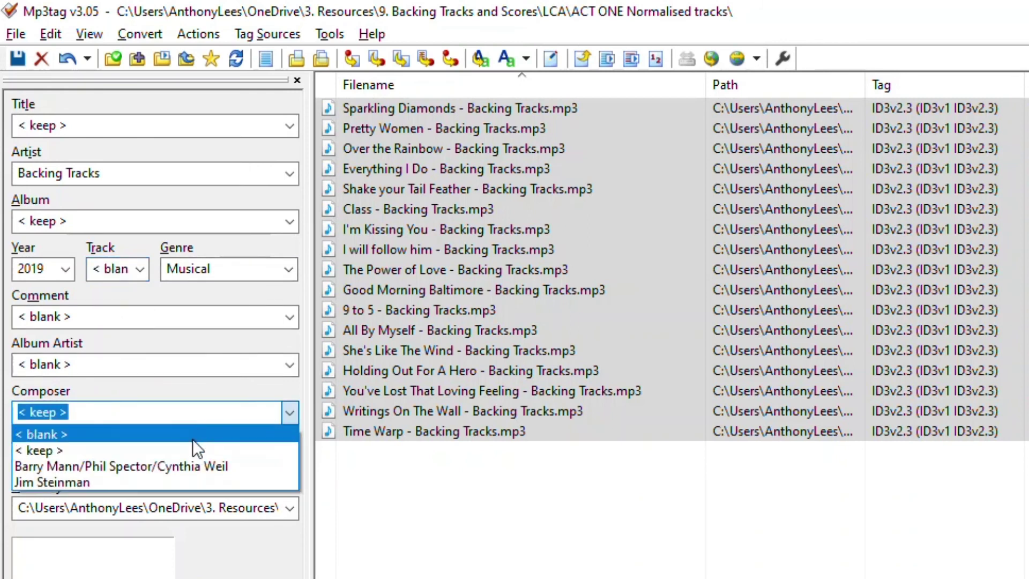
{"action": "left_click", "coordinate": [192, 439]}
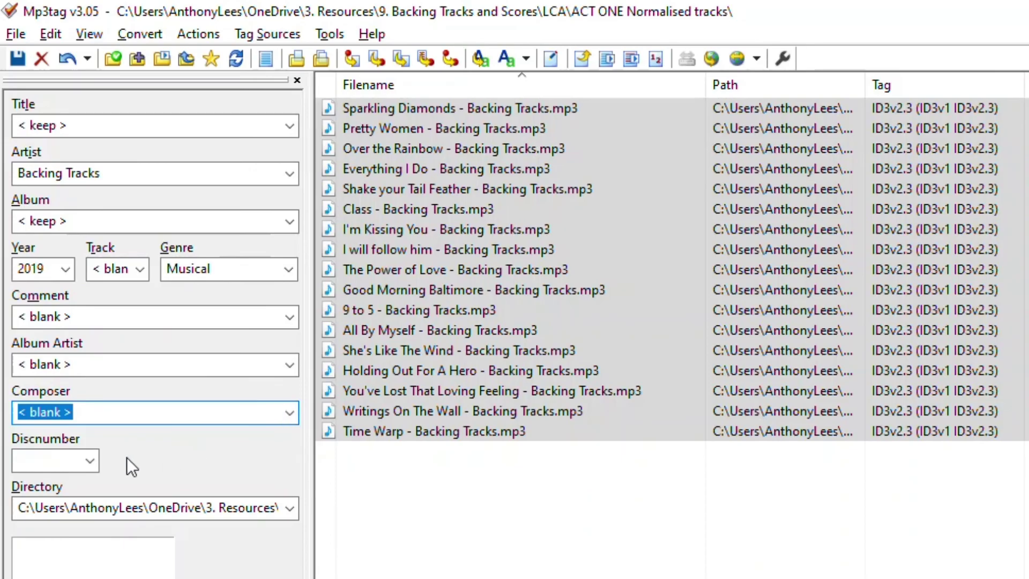
{"action": "left_click", "coordinate": [91, 458]}
{"action": "left_click", "coordinate": [88, 480]}
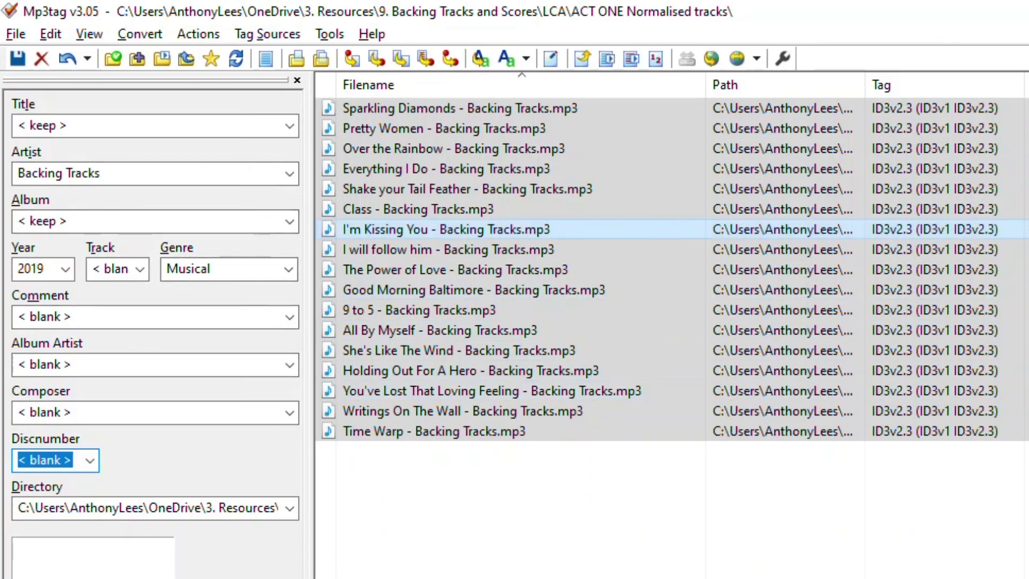
Save the blanked fields, then set all 17 tracks' Album to 'Backing Tracks' and save.
{"action": "left_click", "coordinate": [18, 58]}
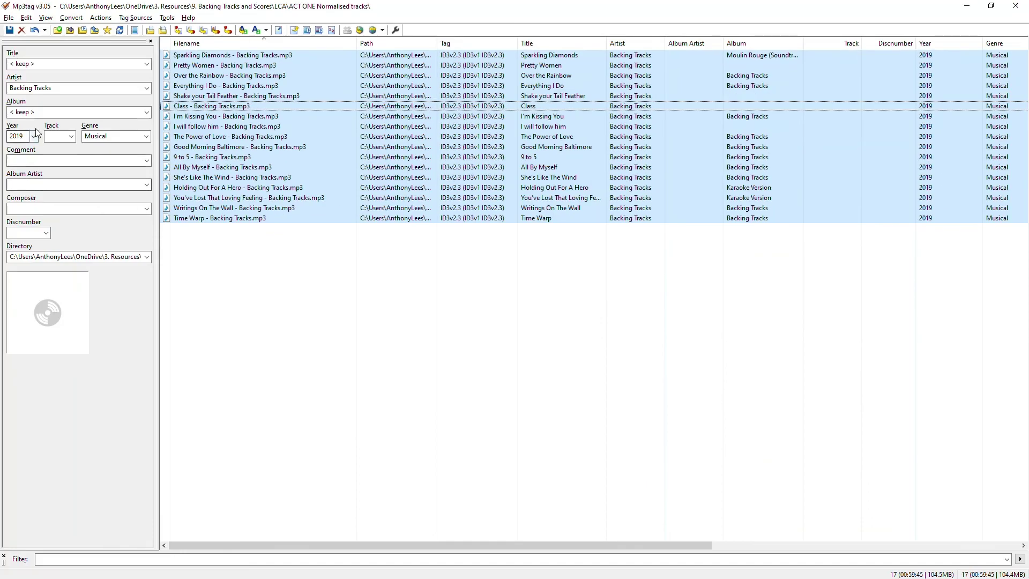
{"action": "left_click", "coordinate": [40, 112]}
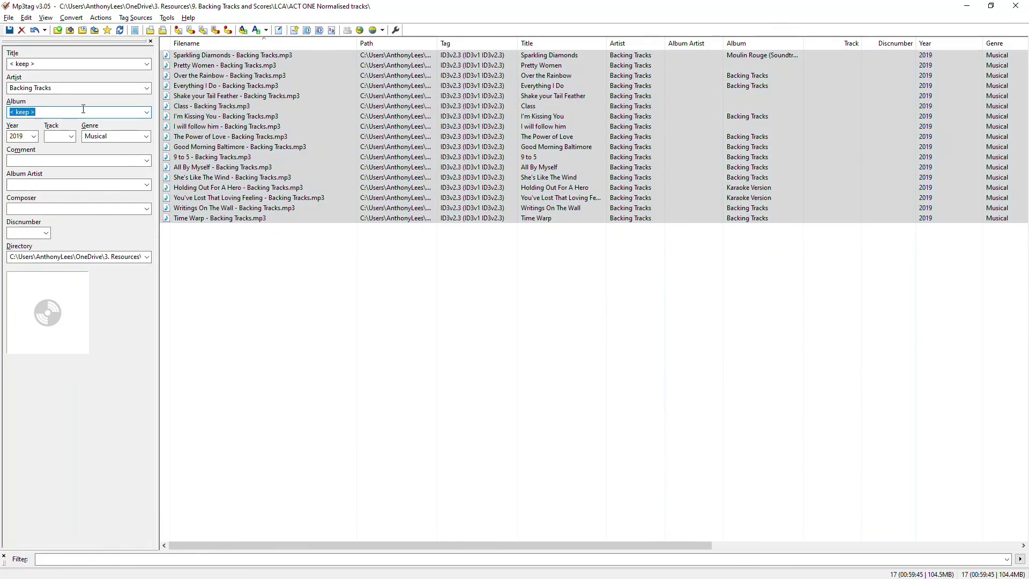
{"action": "type", "text": "Bavcking Tra"}
{"action": "key", "text": "ctrl+a"}
{"action": "type", "text": "Backing Tracks"}
{"action": "left_click", "coordinate": [9, 30]}
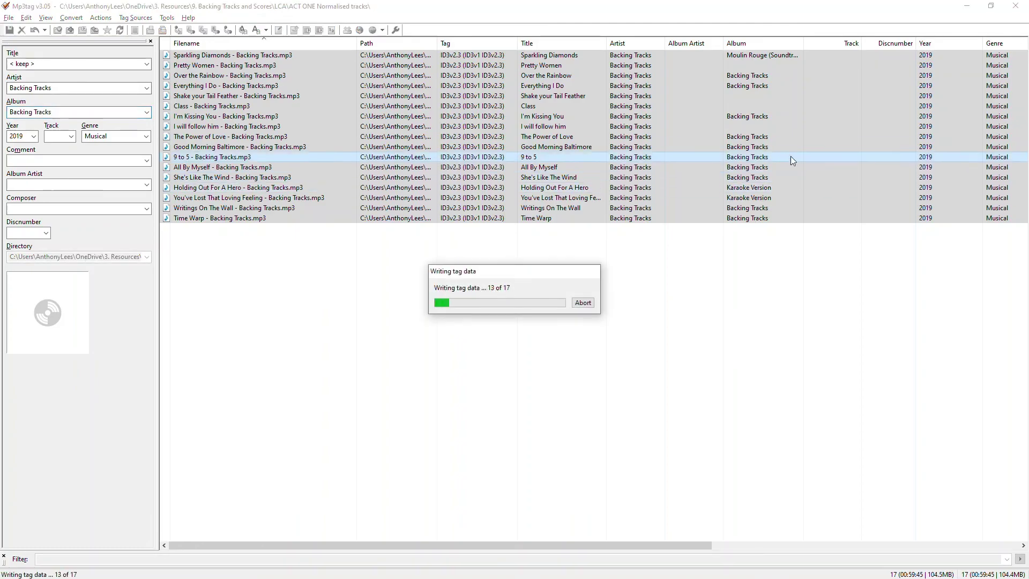
{"action": "left_click", "coordinate": [761, 187]}
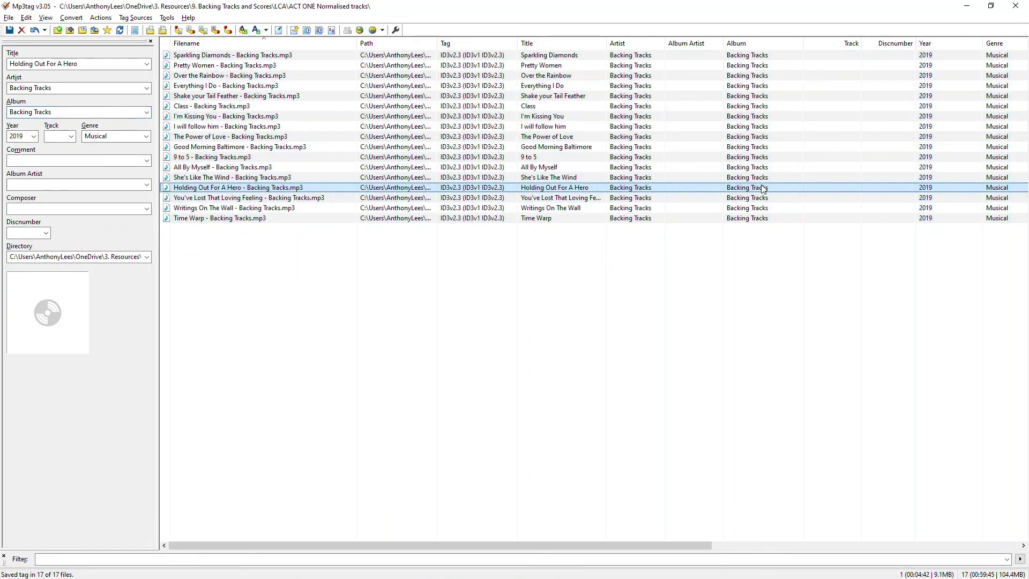